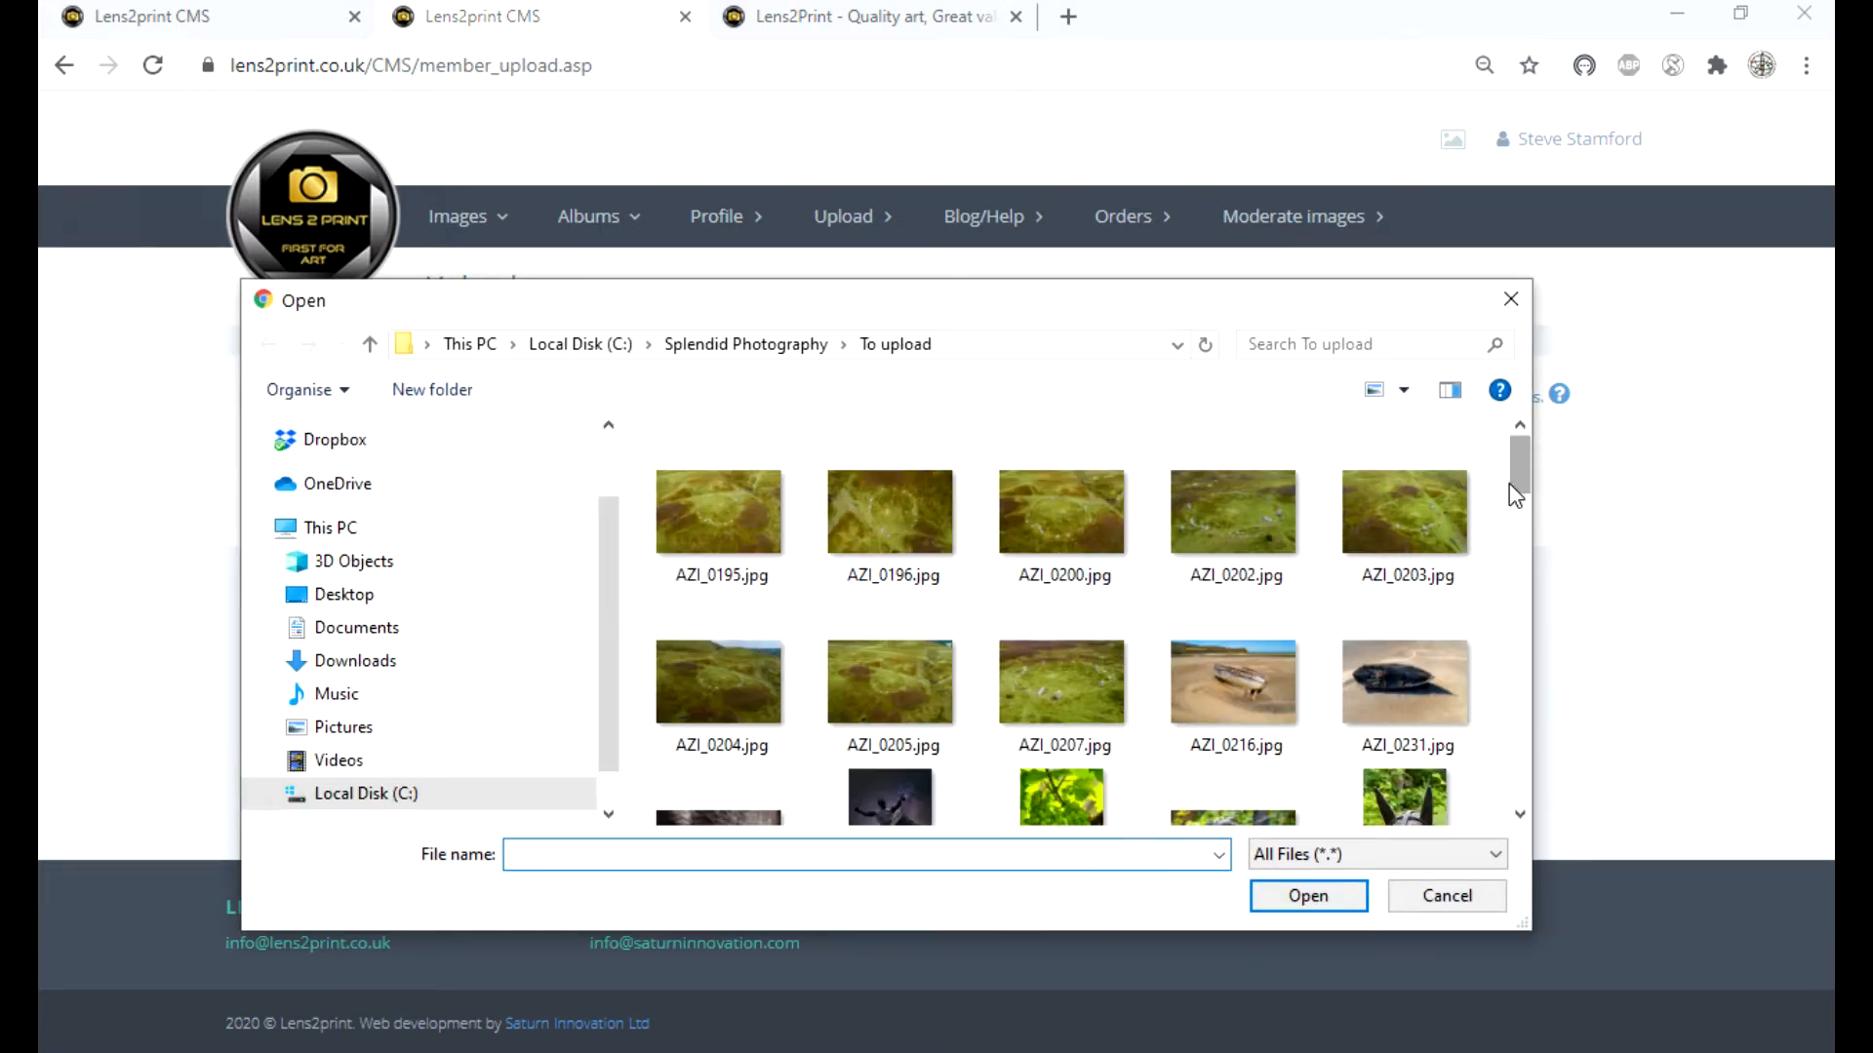
- Add the image DSD_4455.jpg from the To upload folder and start its upload
scroll(1508, 483, "down", 2)
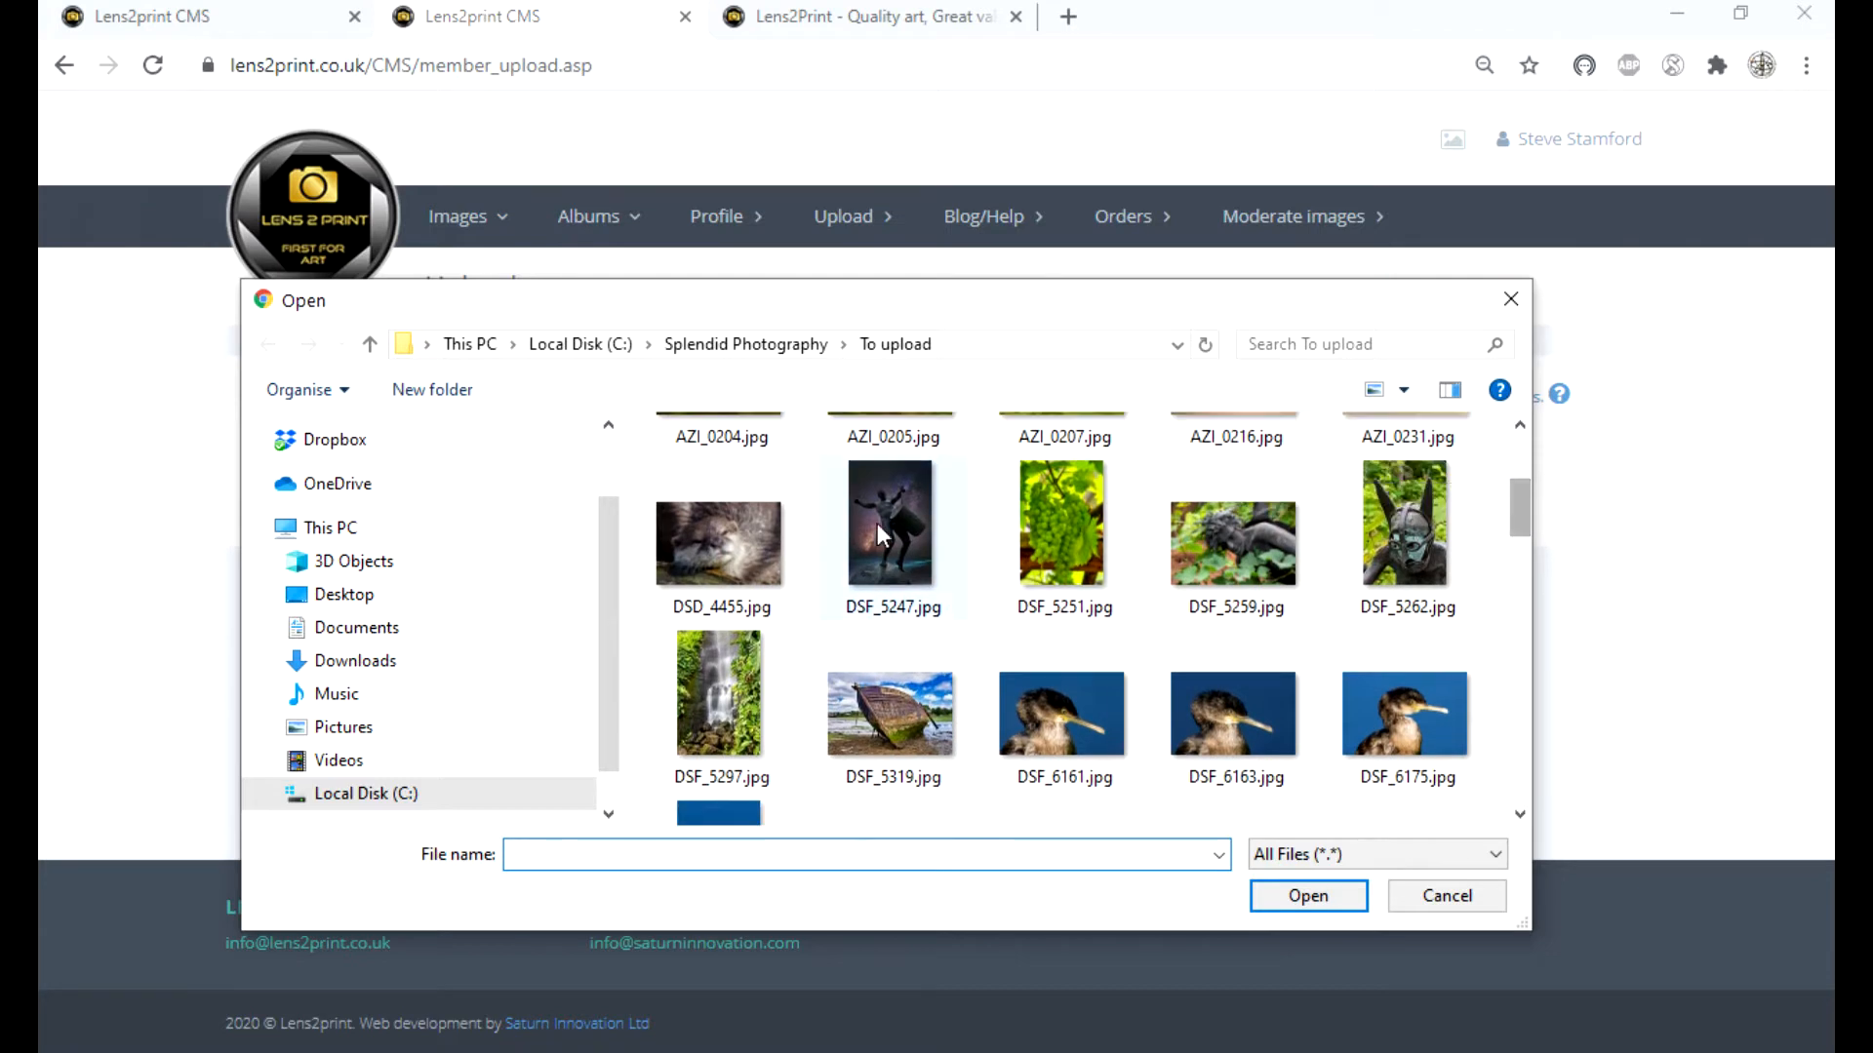
double_click(766, 551)
key("super+Tab")
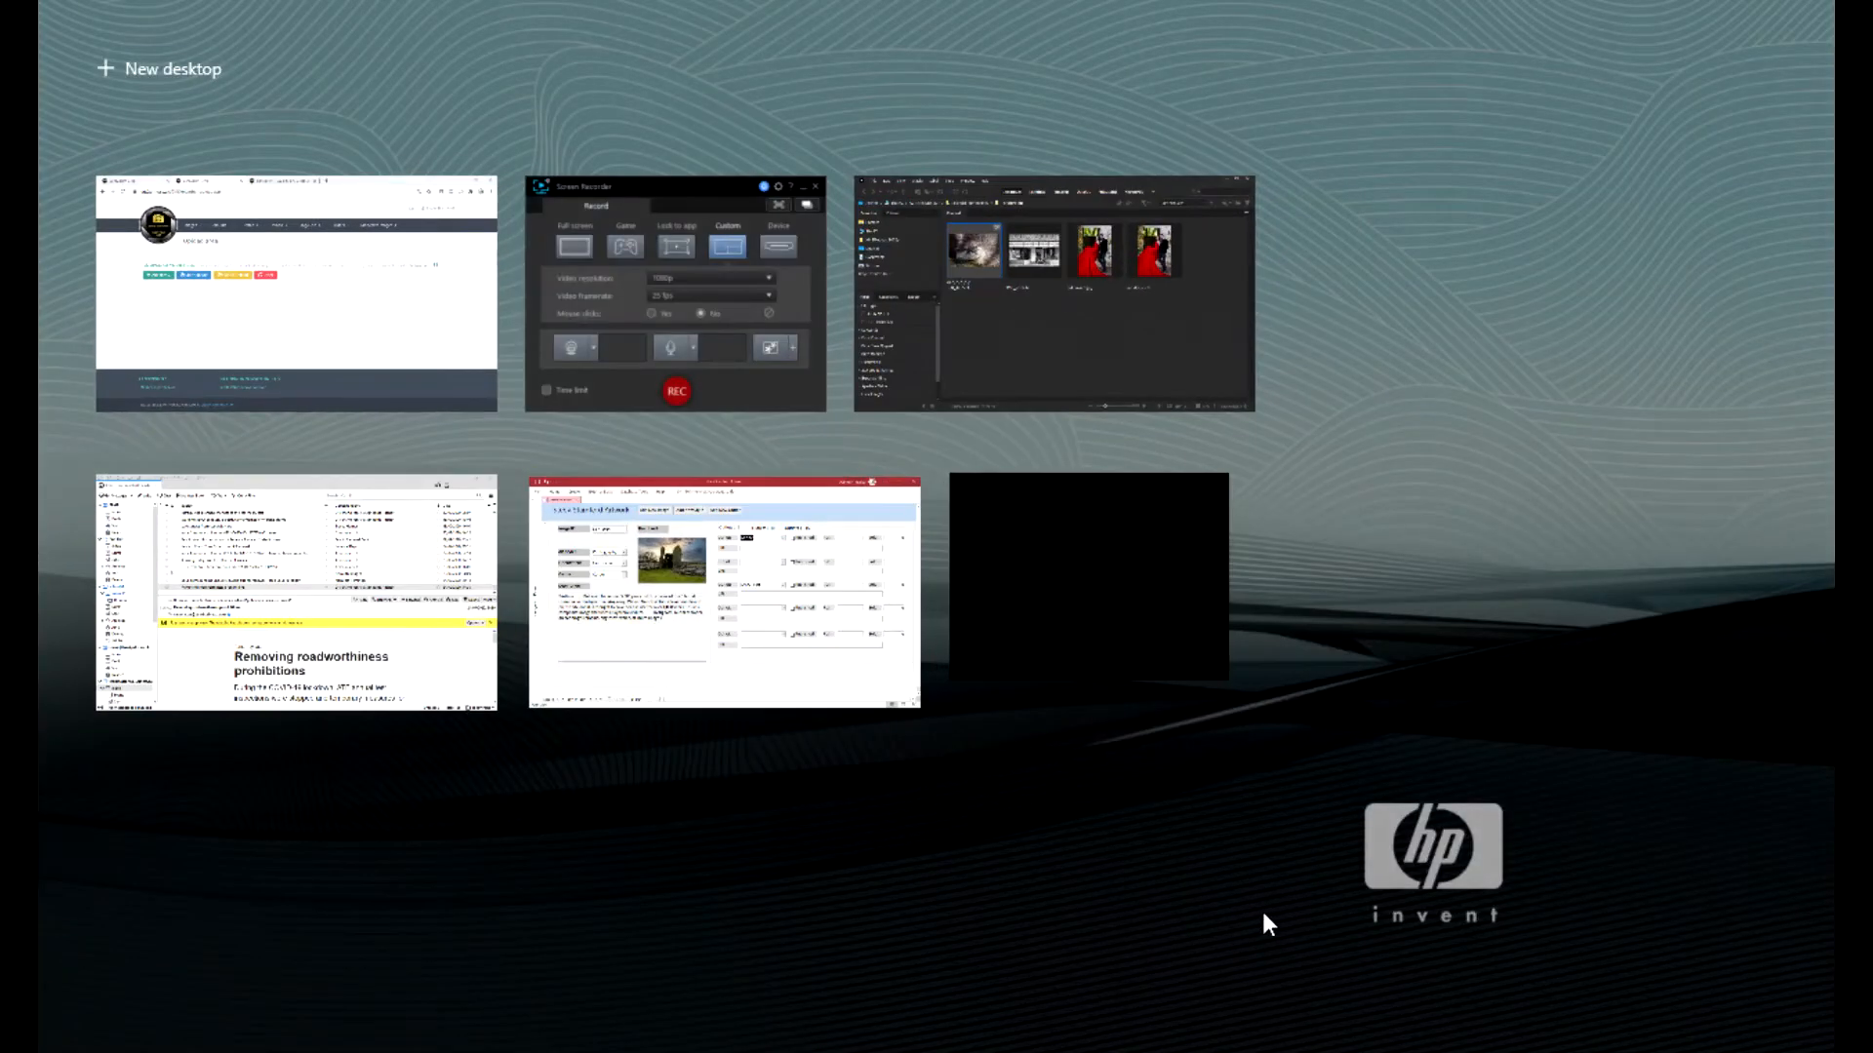
left_click(449, 314)
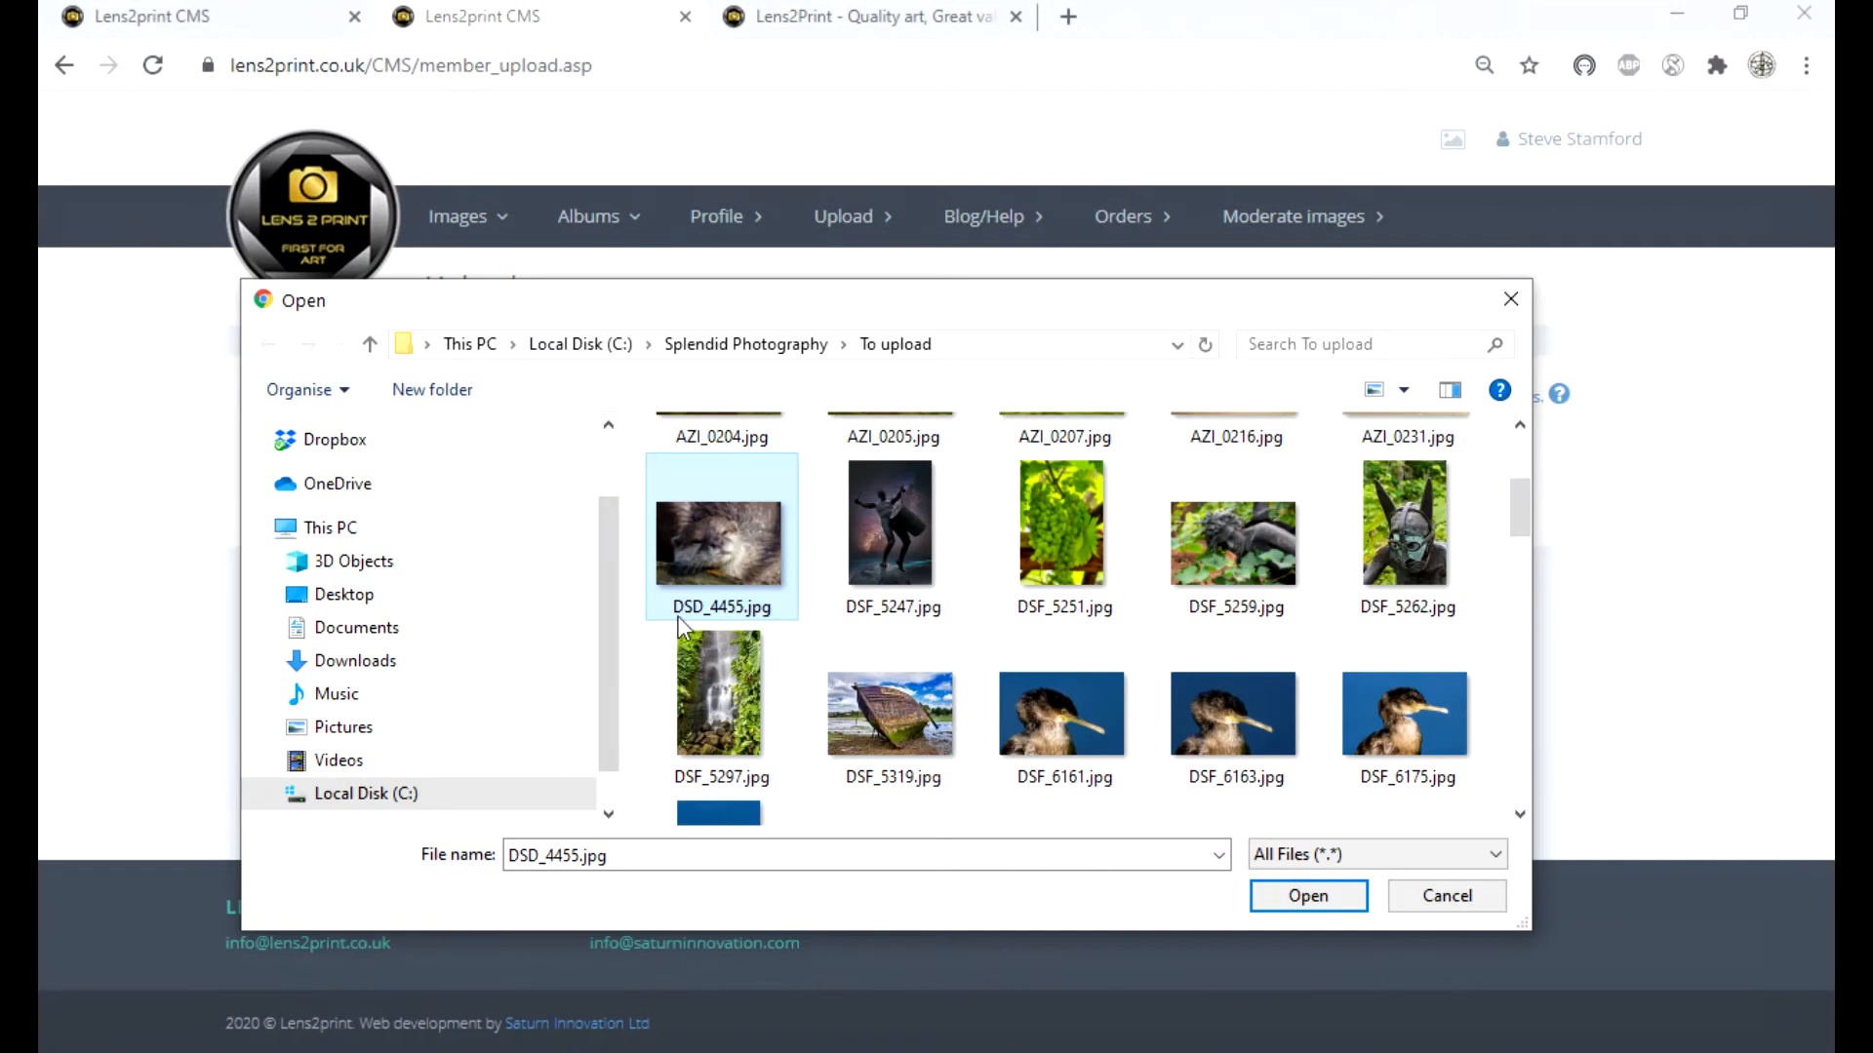
left_click(1314, 903)
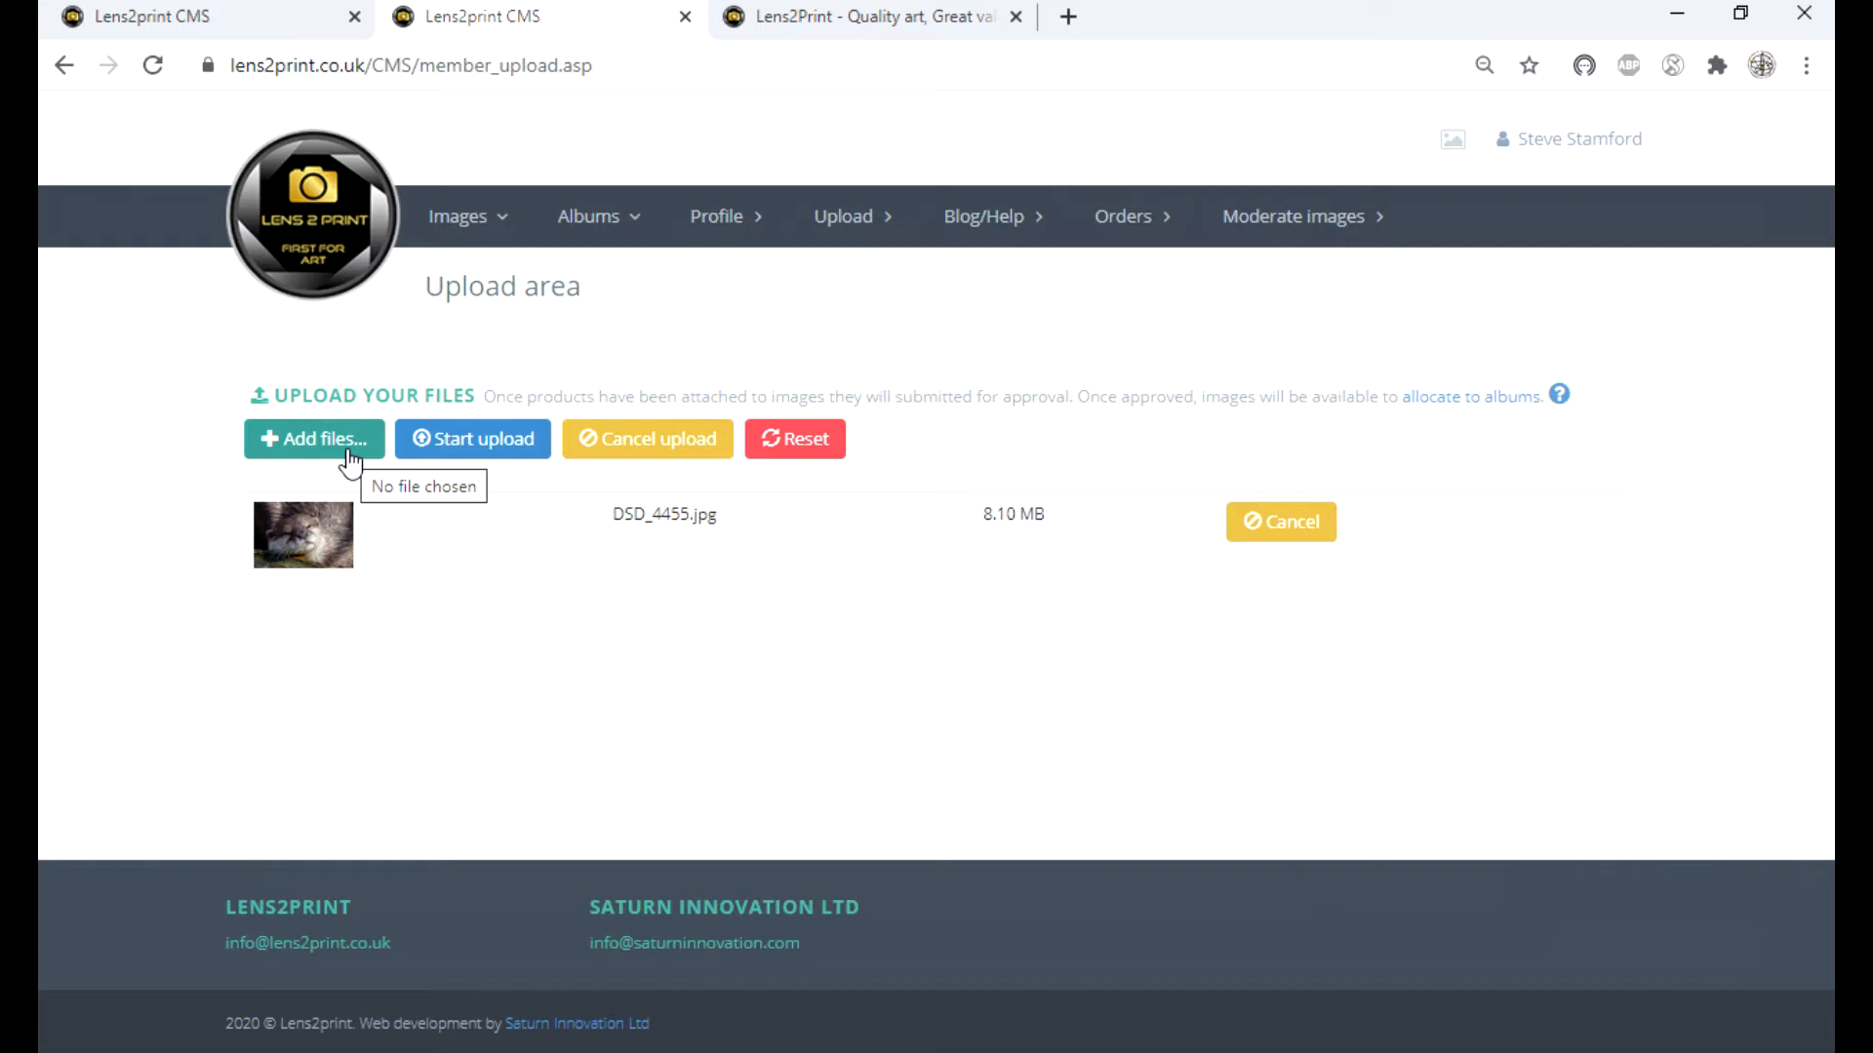
left_click(478, 446)
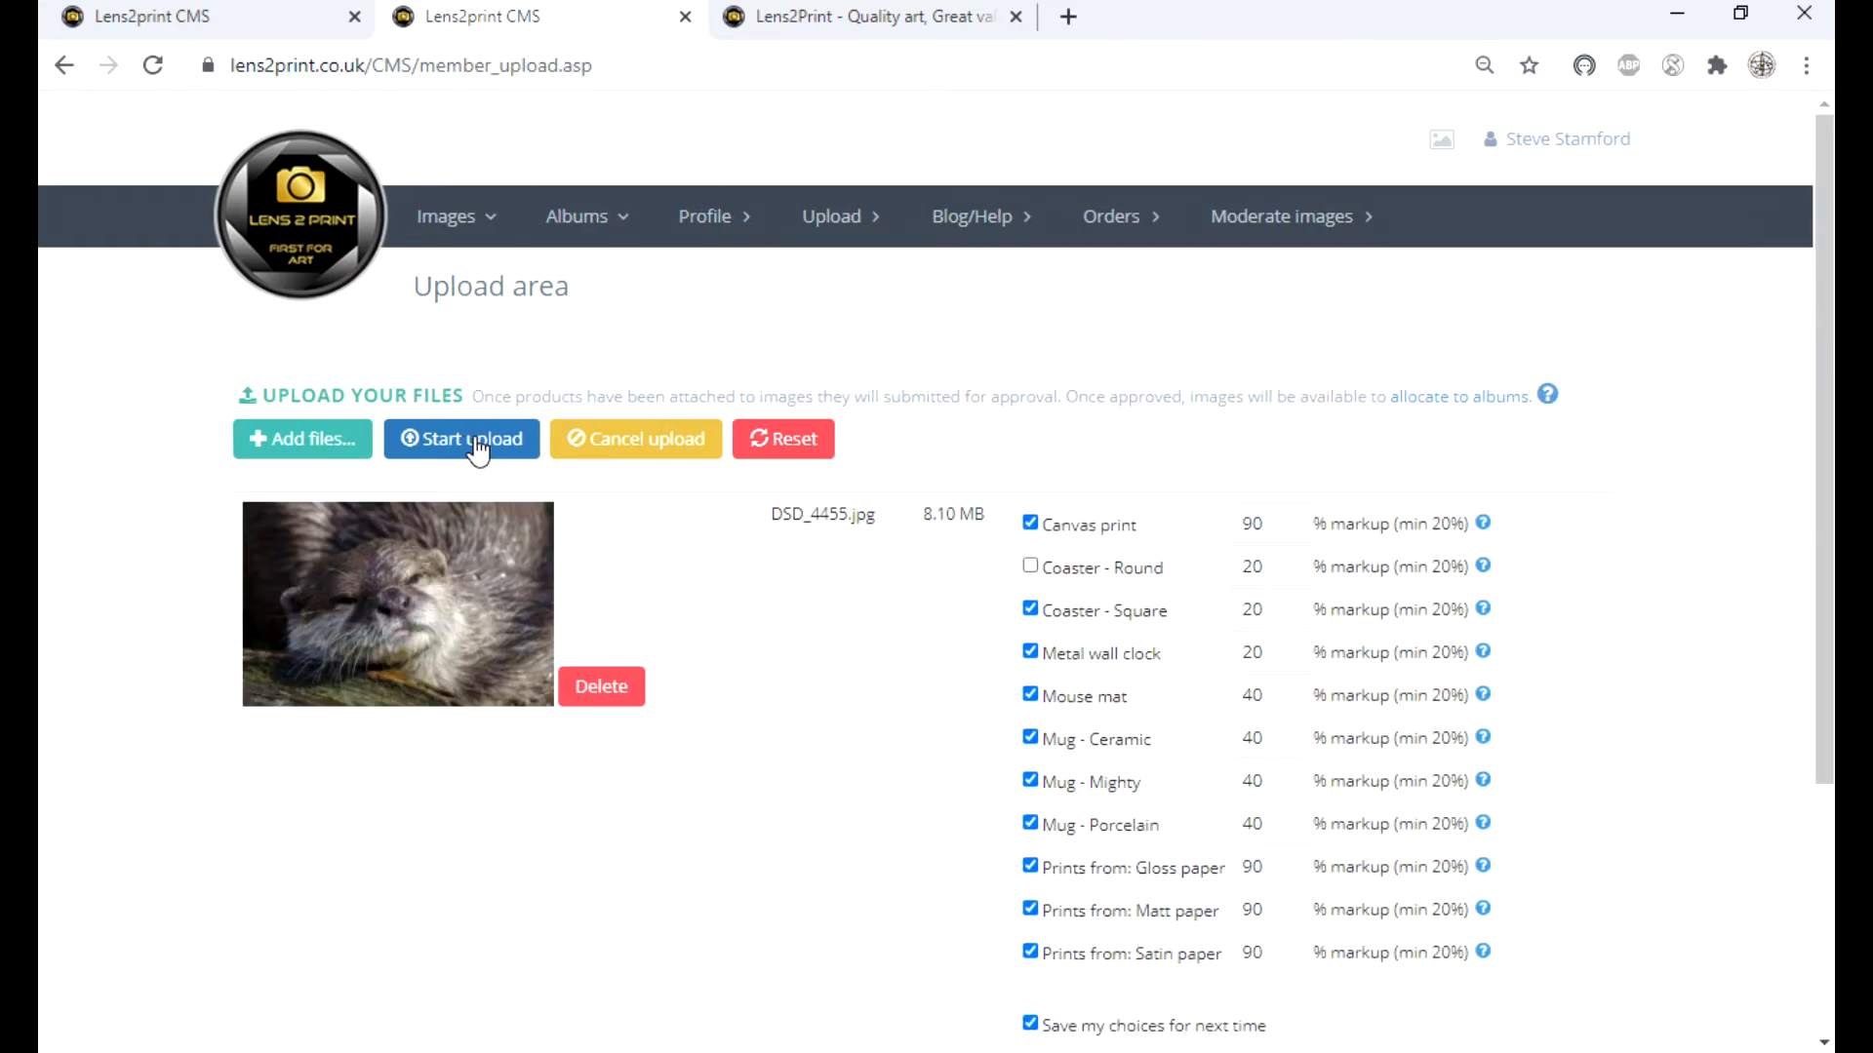
- Attach the ticked products to the uploaded otter image, keeping the preset markups, and open the list of pending images
left_click_drag(1822, 305, 1807, 406)
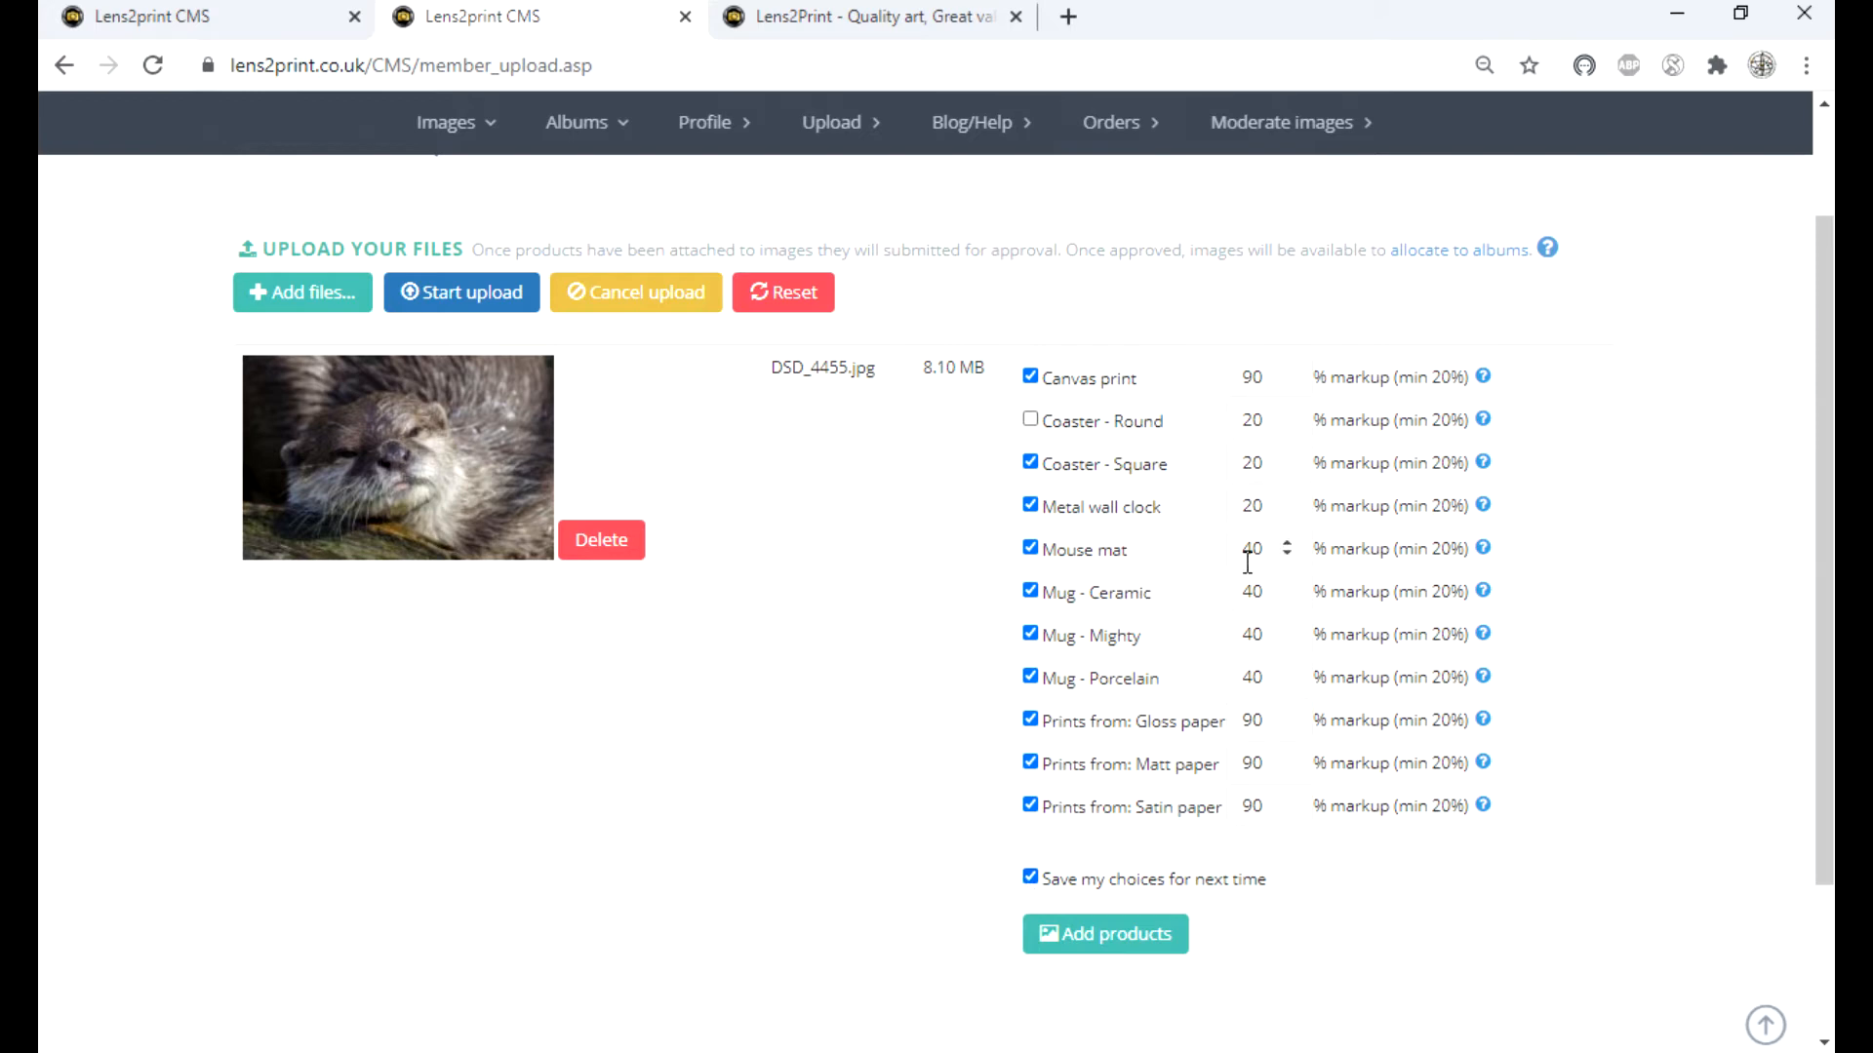
left_click(1126, 938)
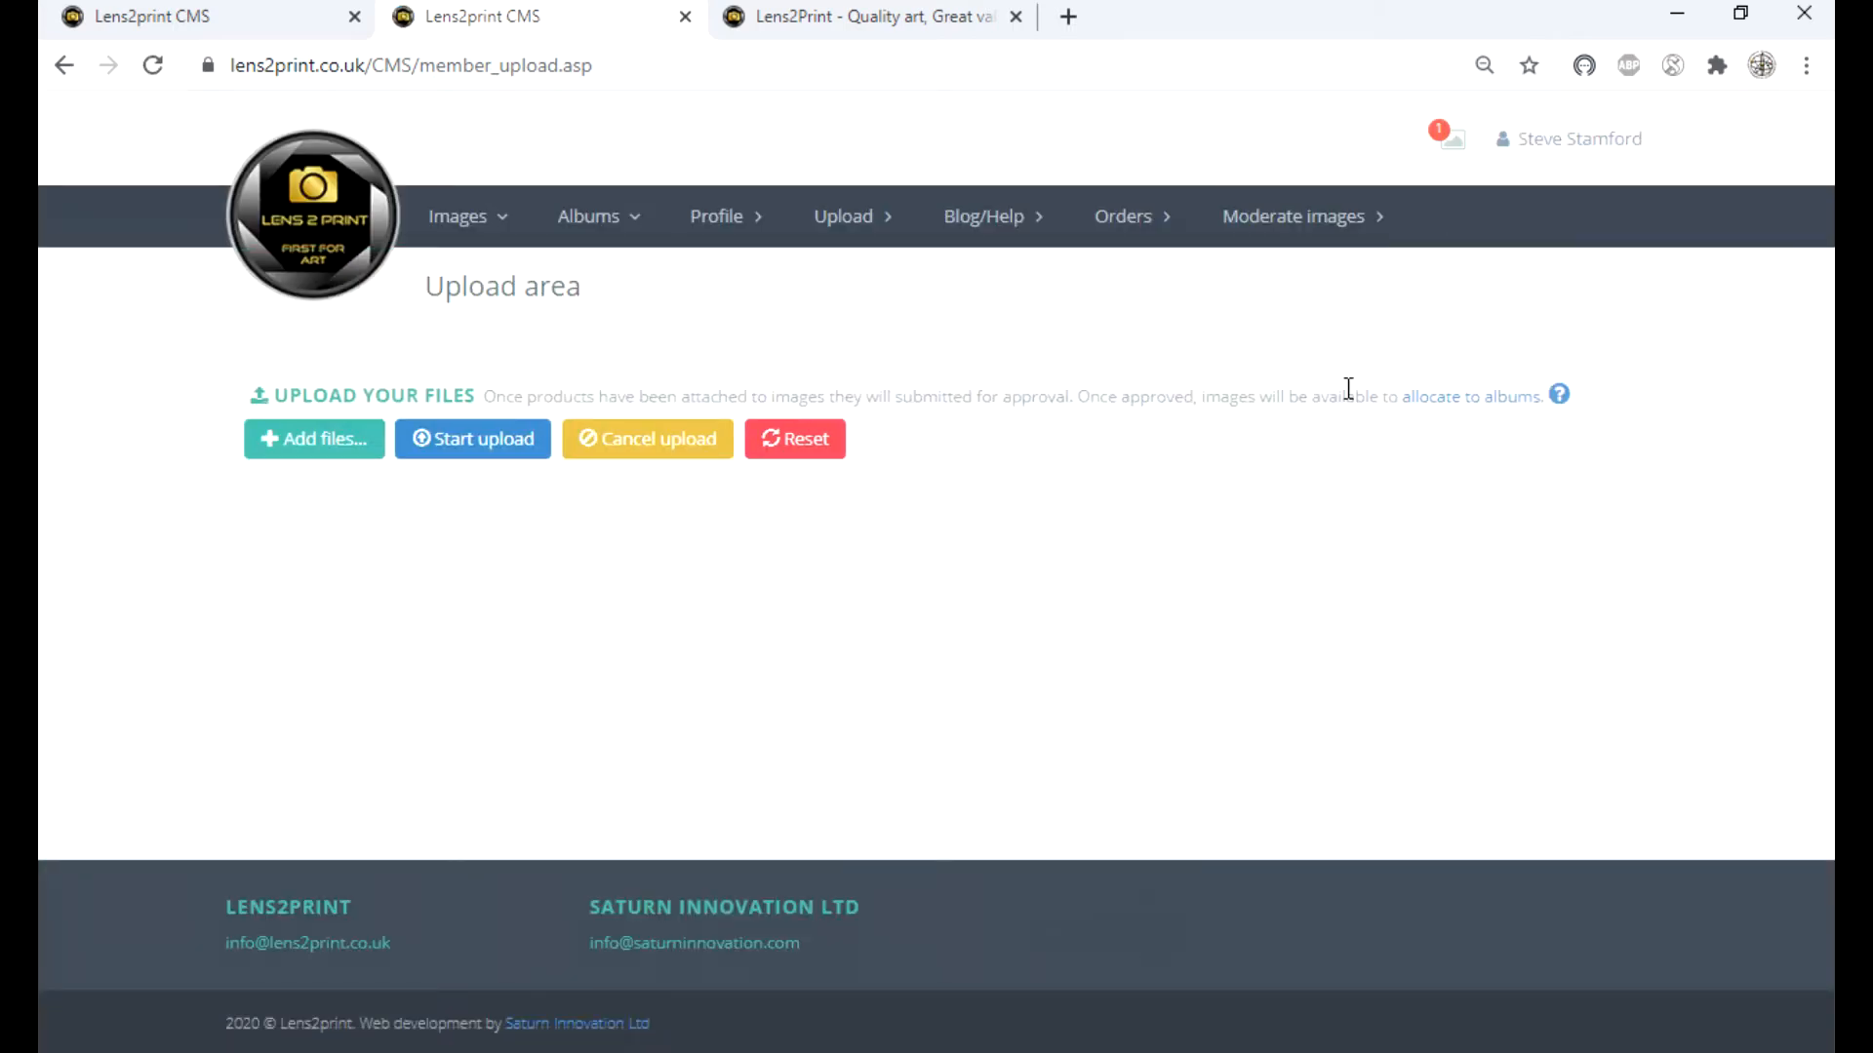
left_click(1473, 142)
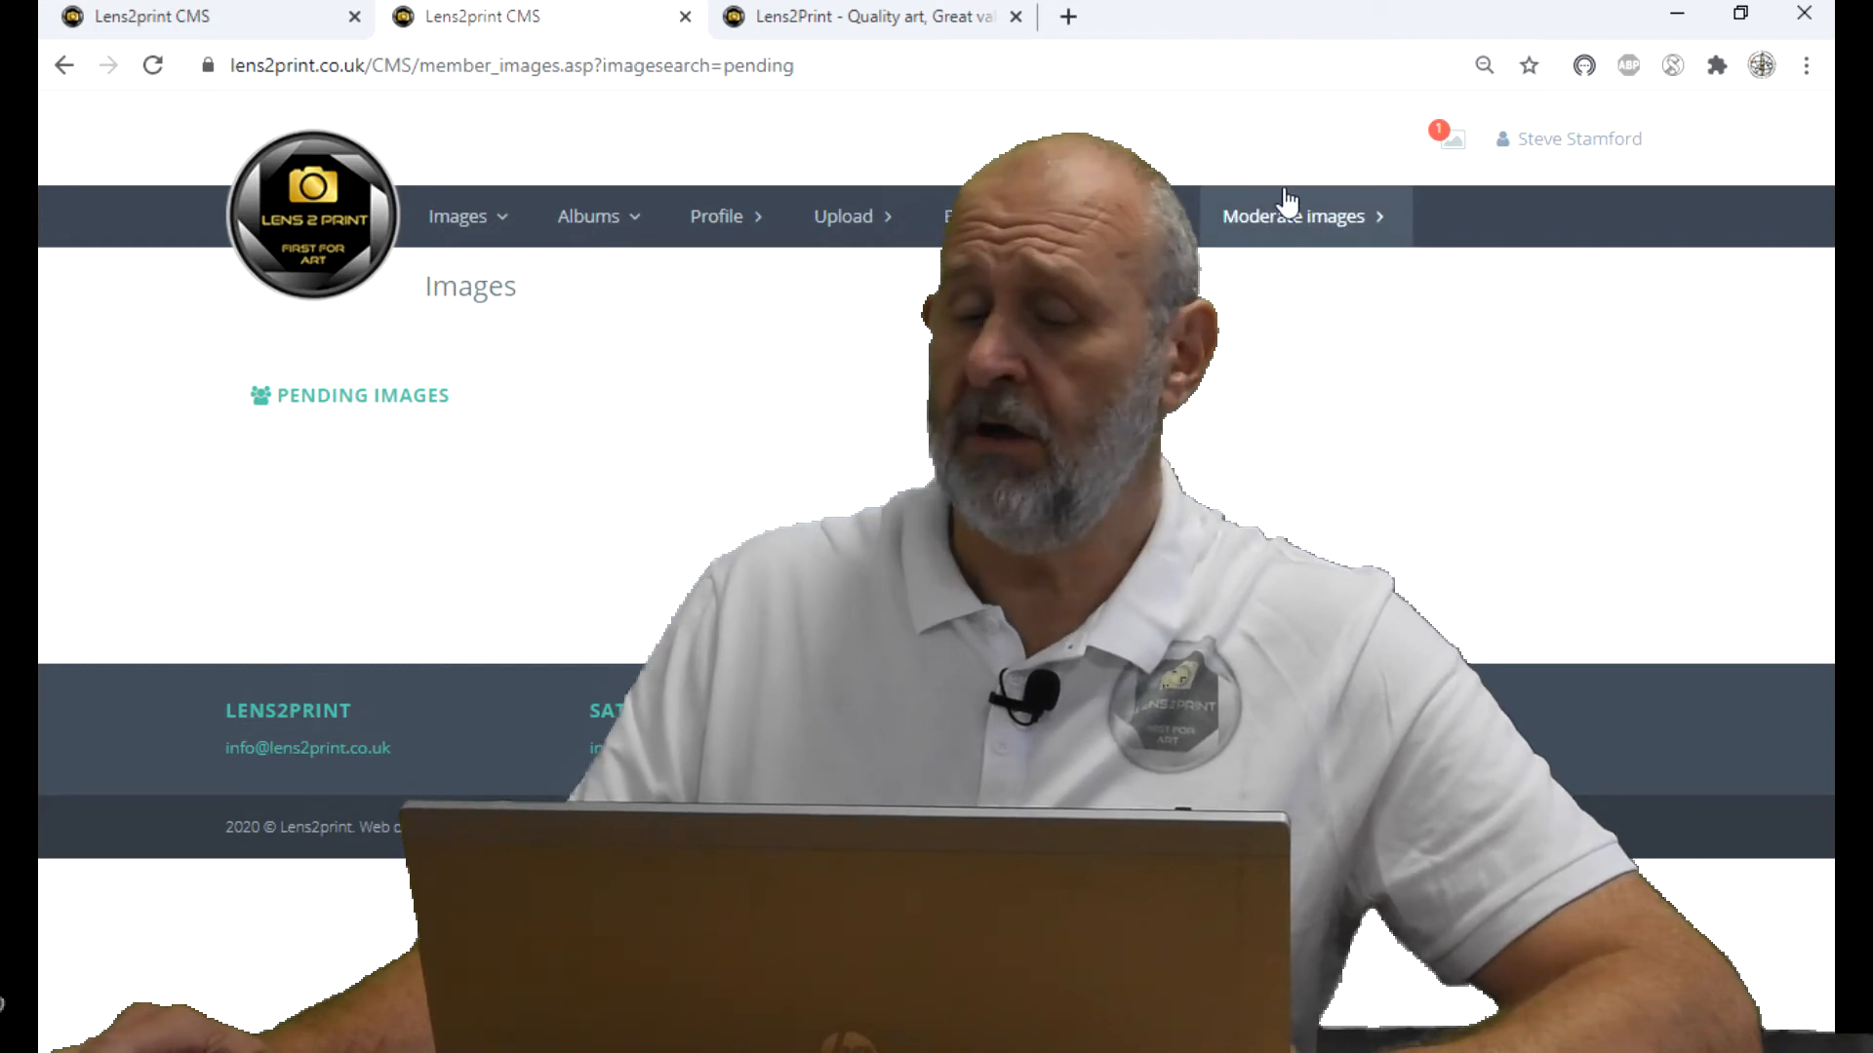
left_click(1453, 144)
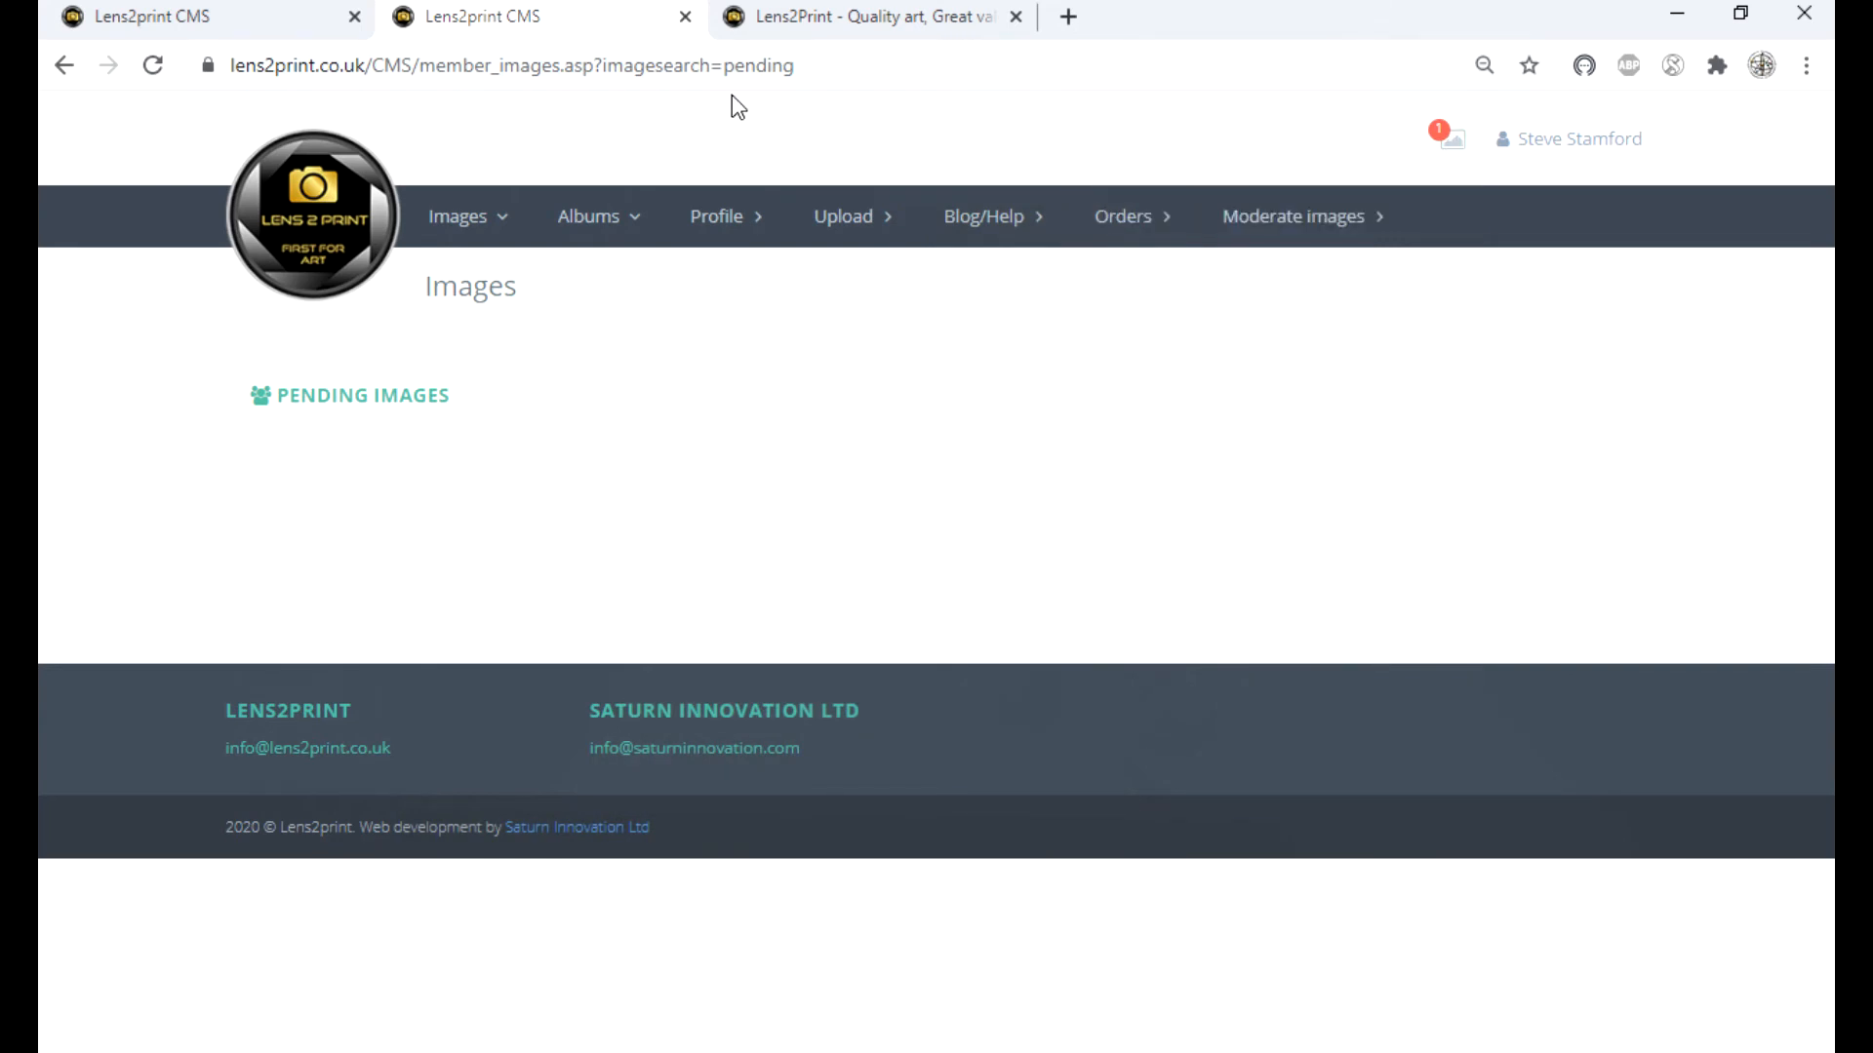
- Create an album titled "Test 1" with the description "Temporary 1"
mouse_move(599, 230)
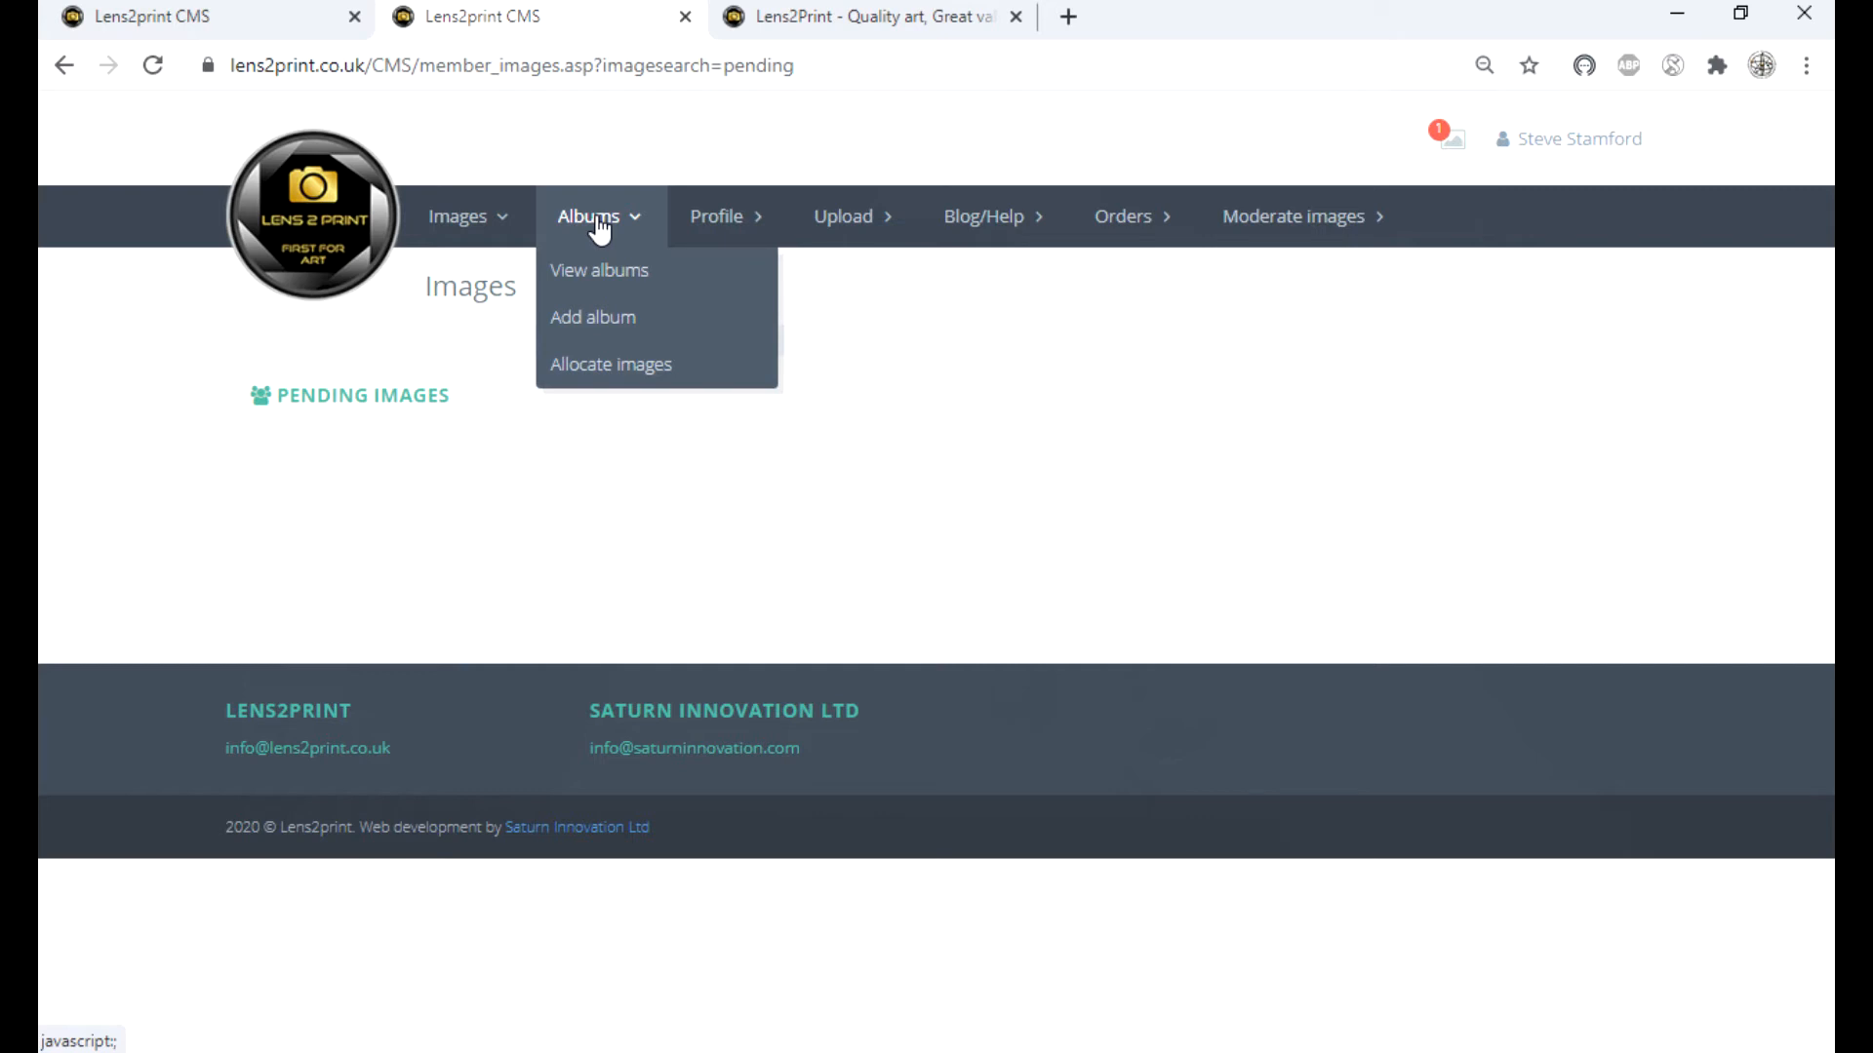
left_click(585, 318)
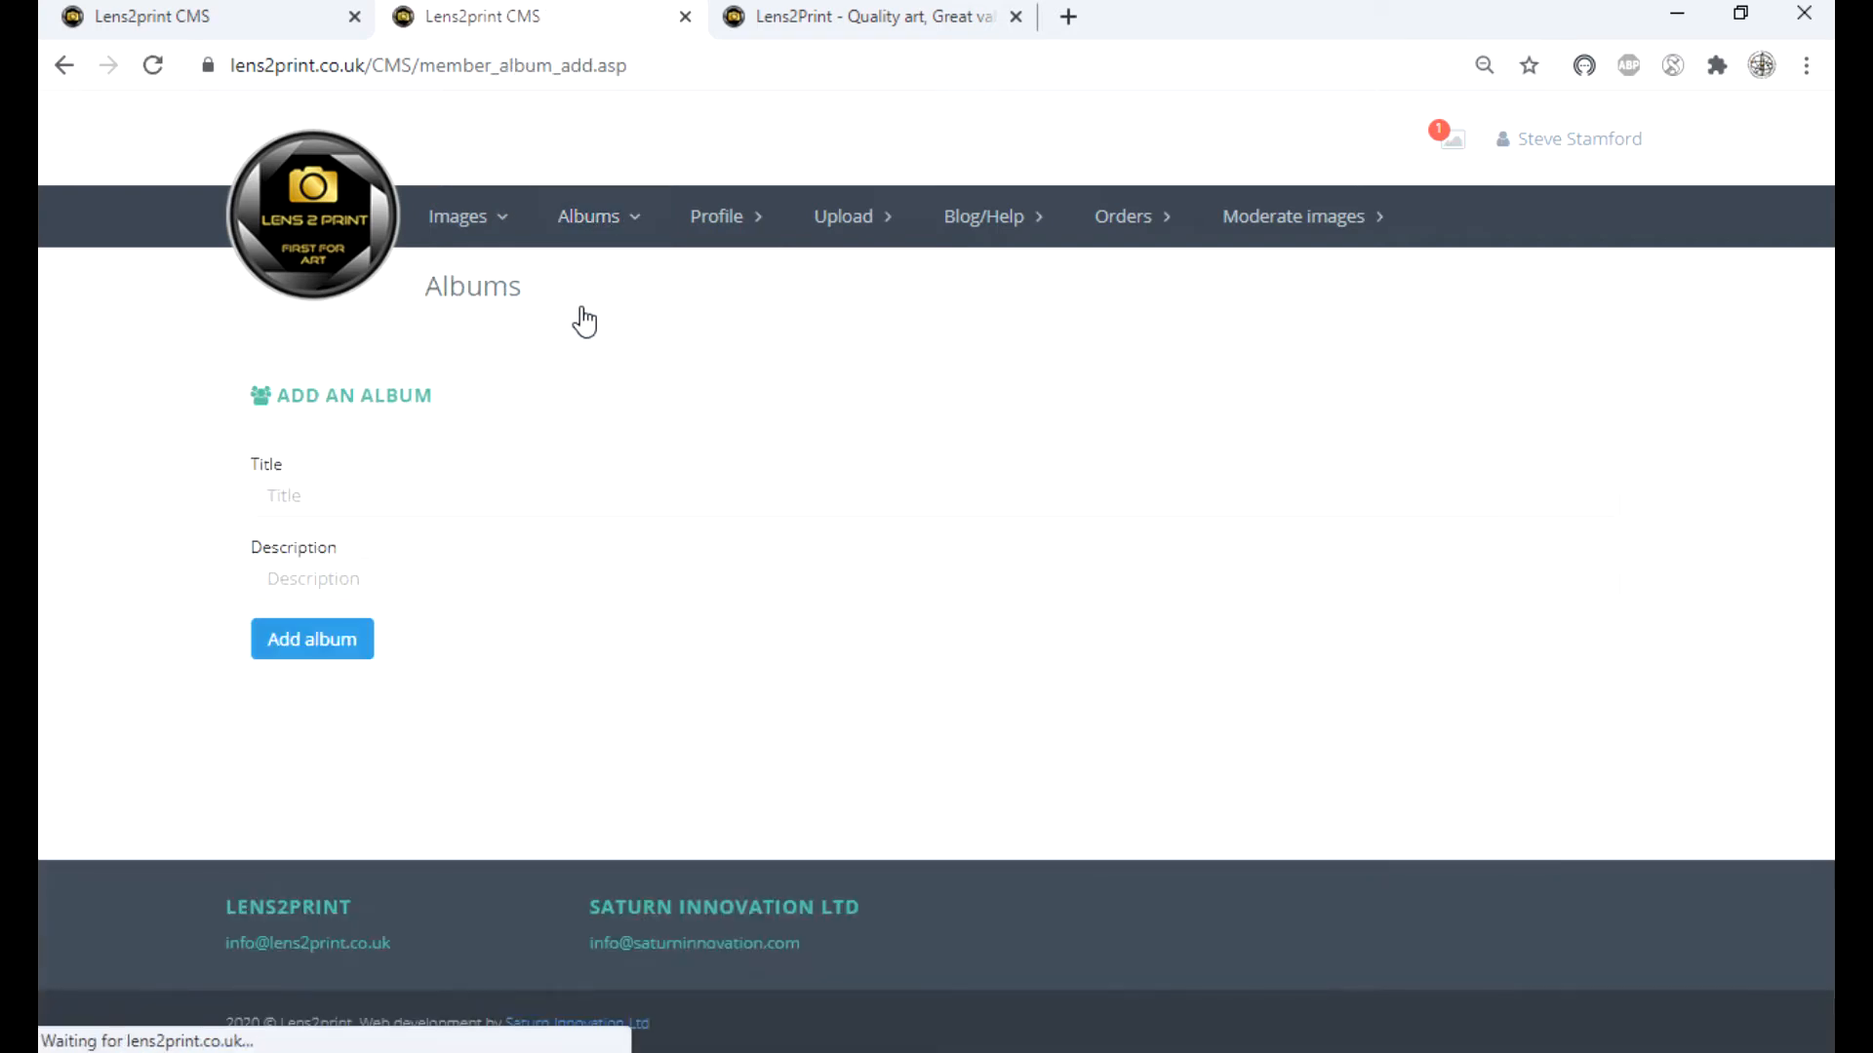
left_click(439, 493)
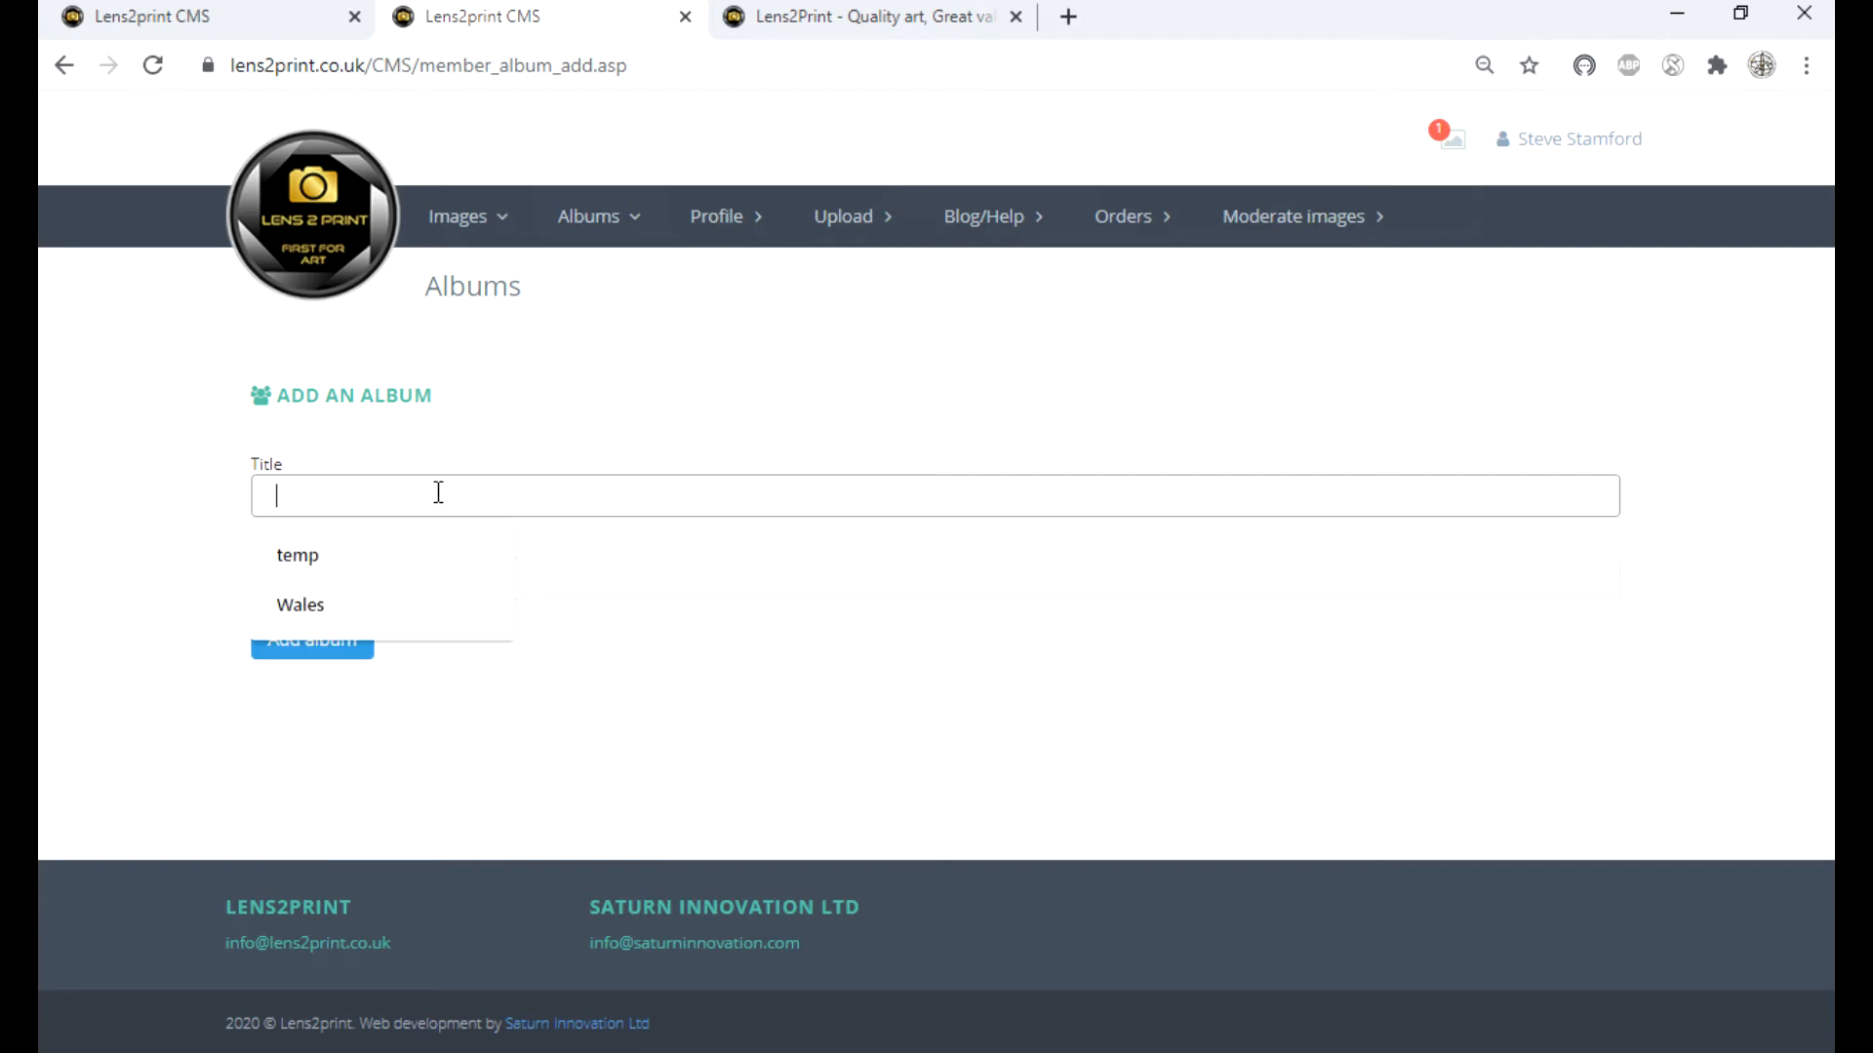
type("Te")
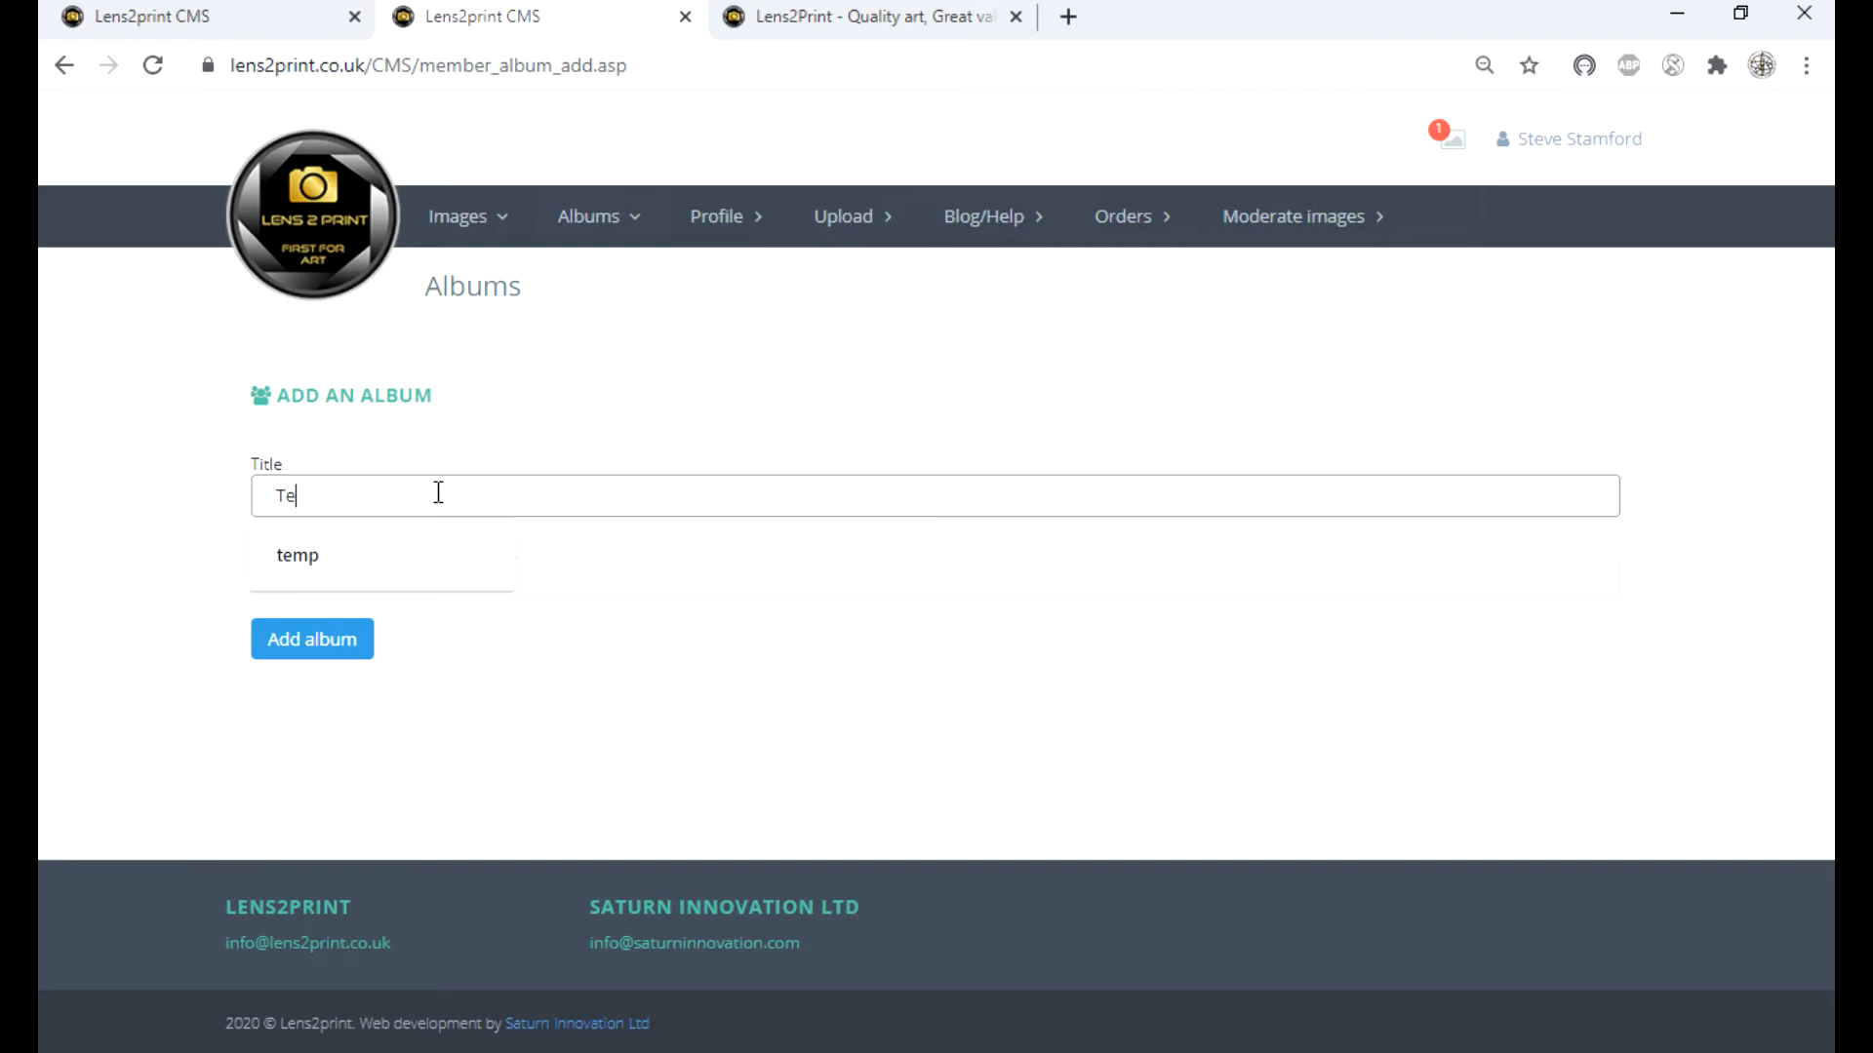
type("st 1")
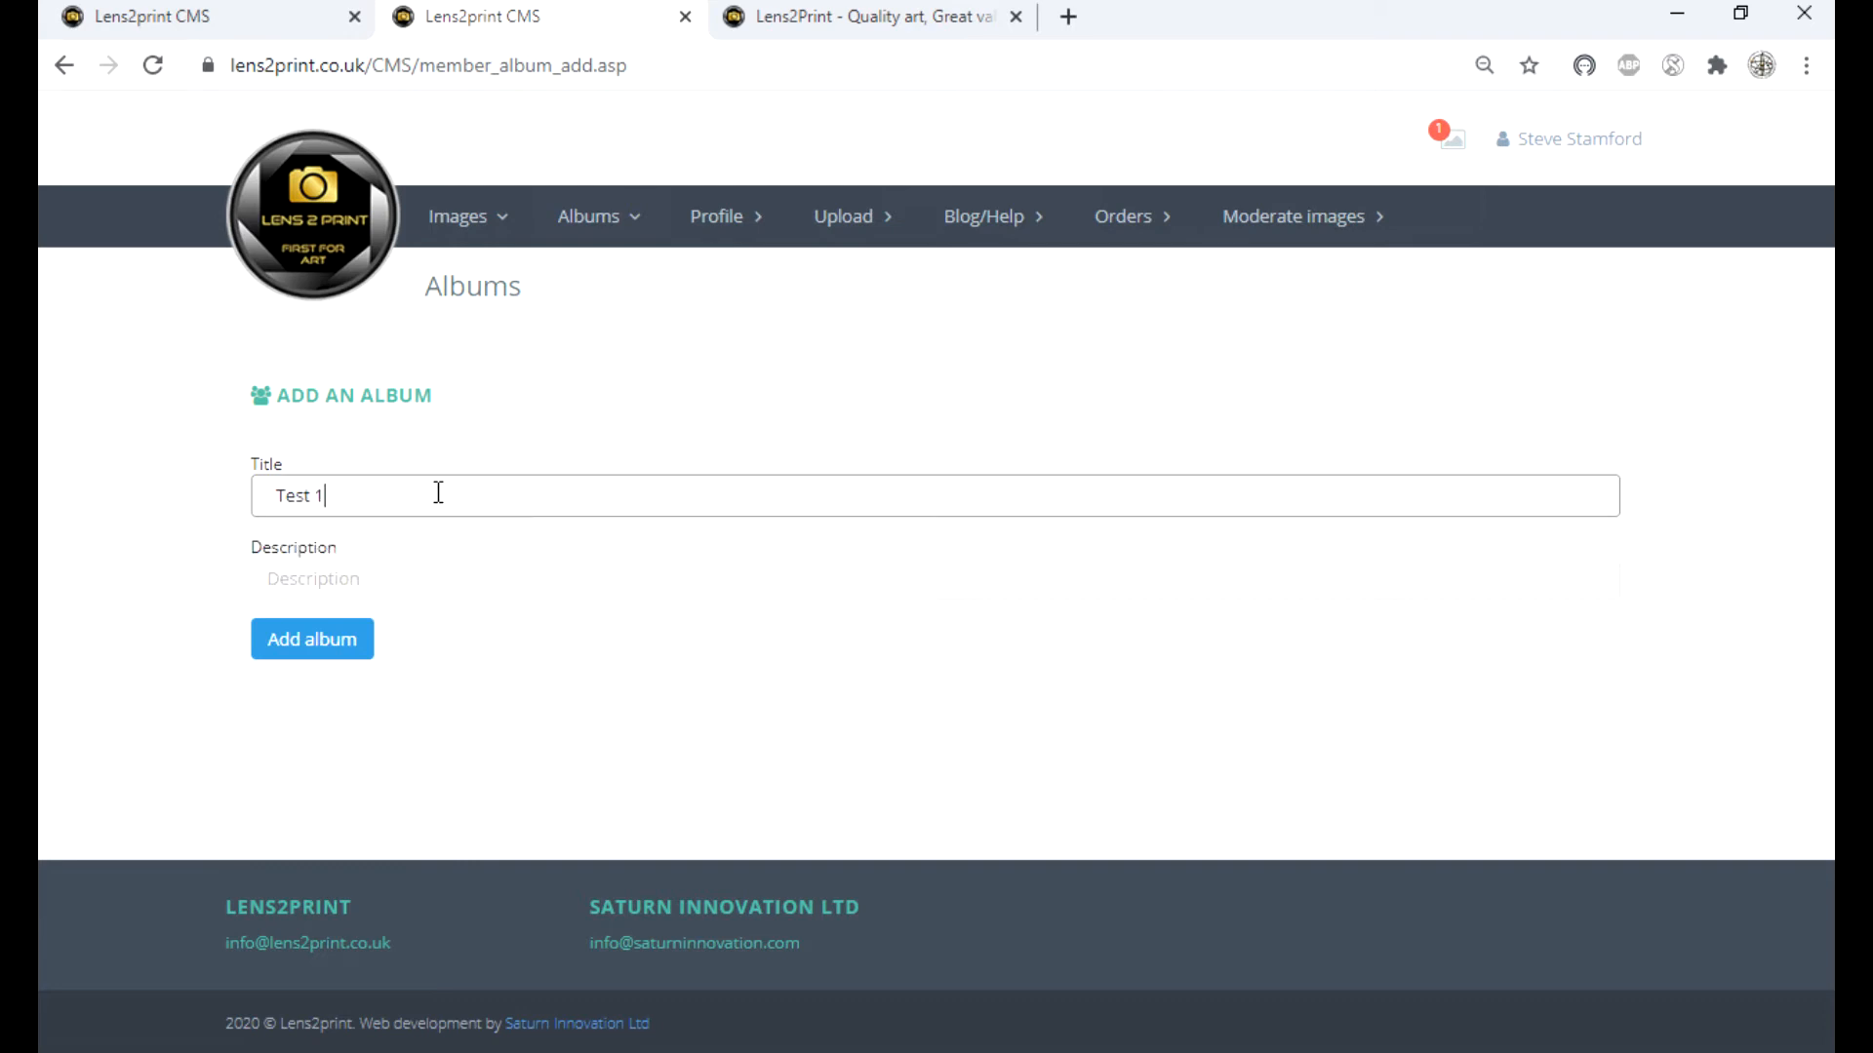
left_click(422, 574)
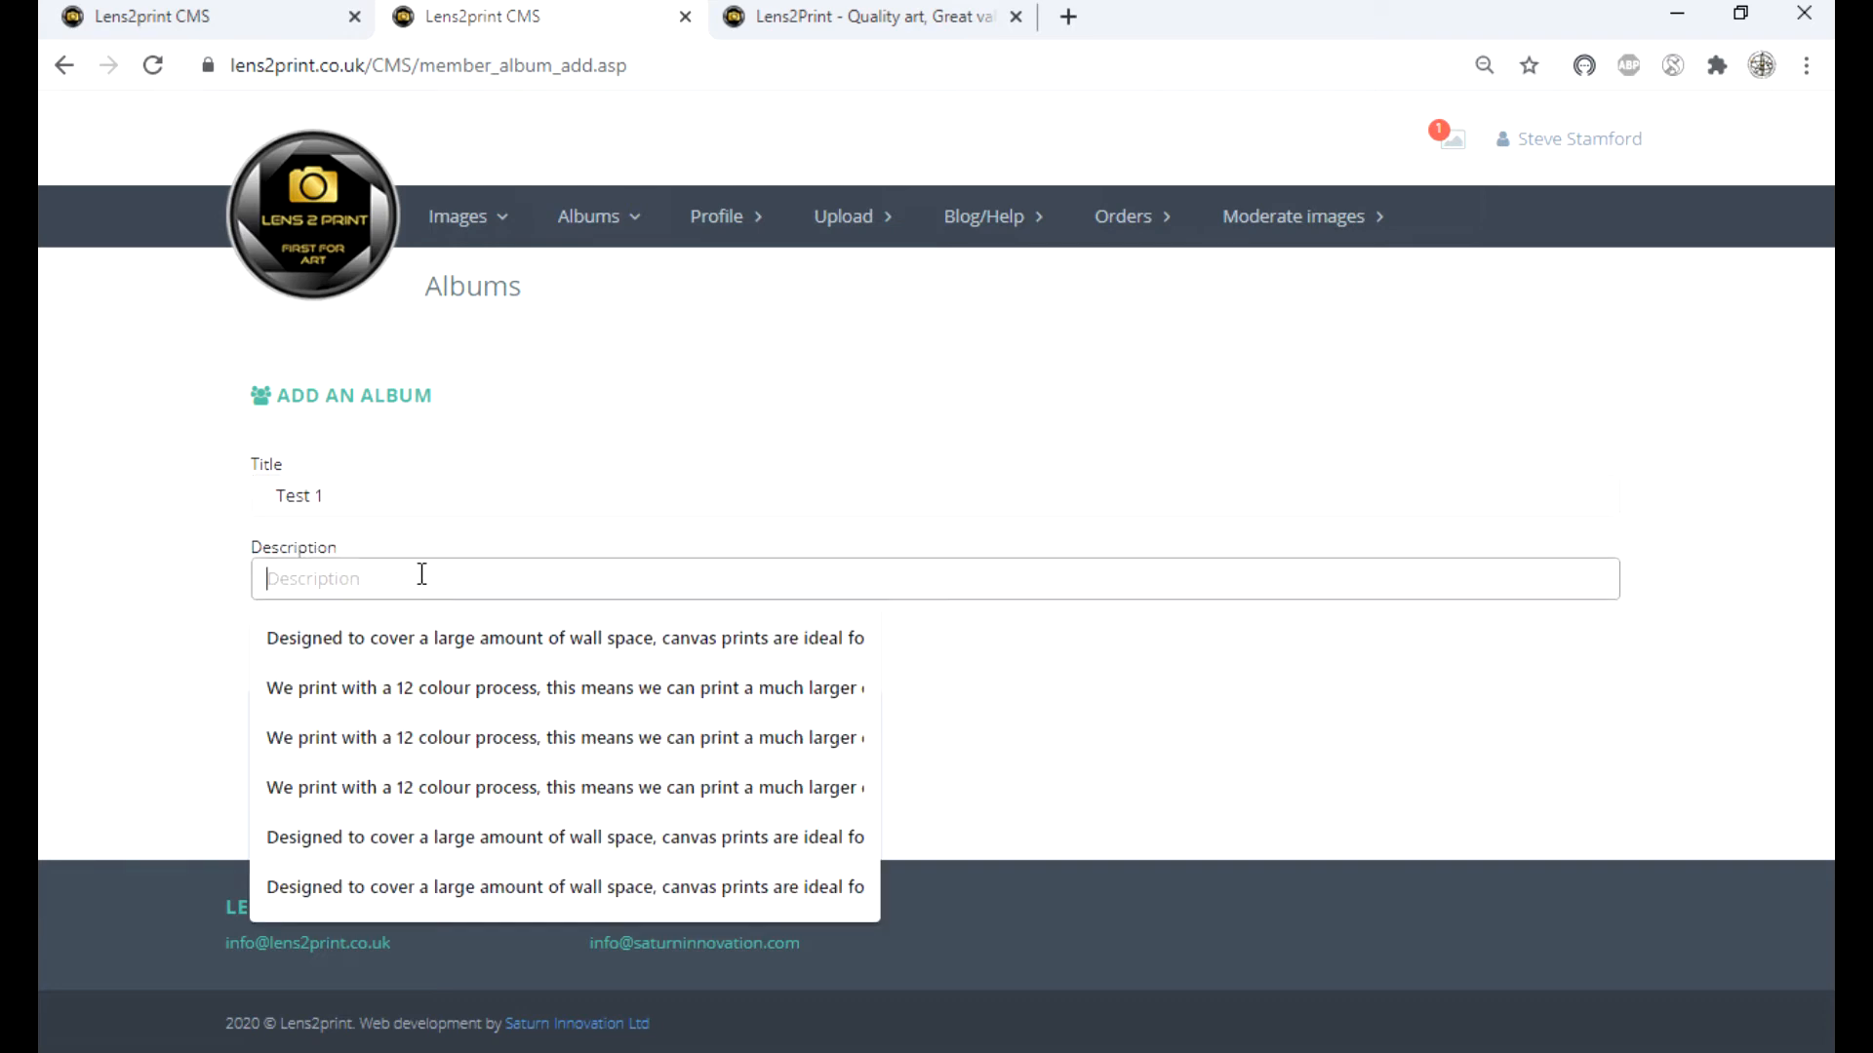
type("Temp")
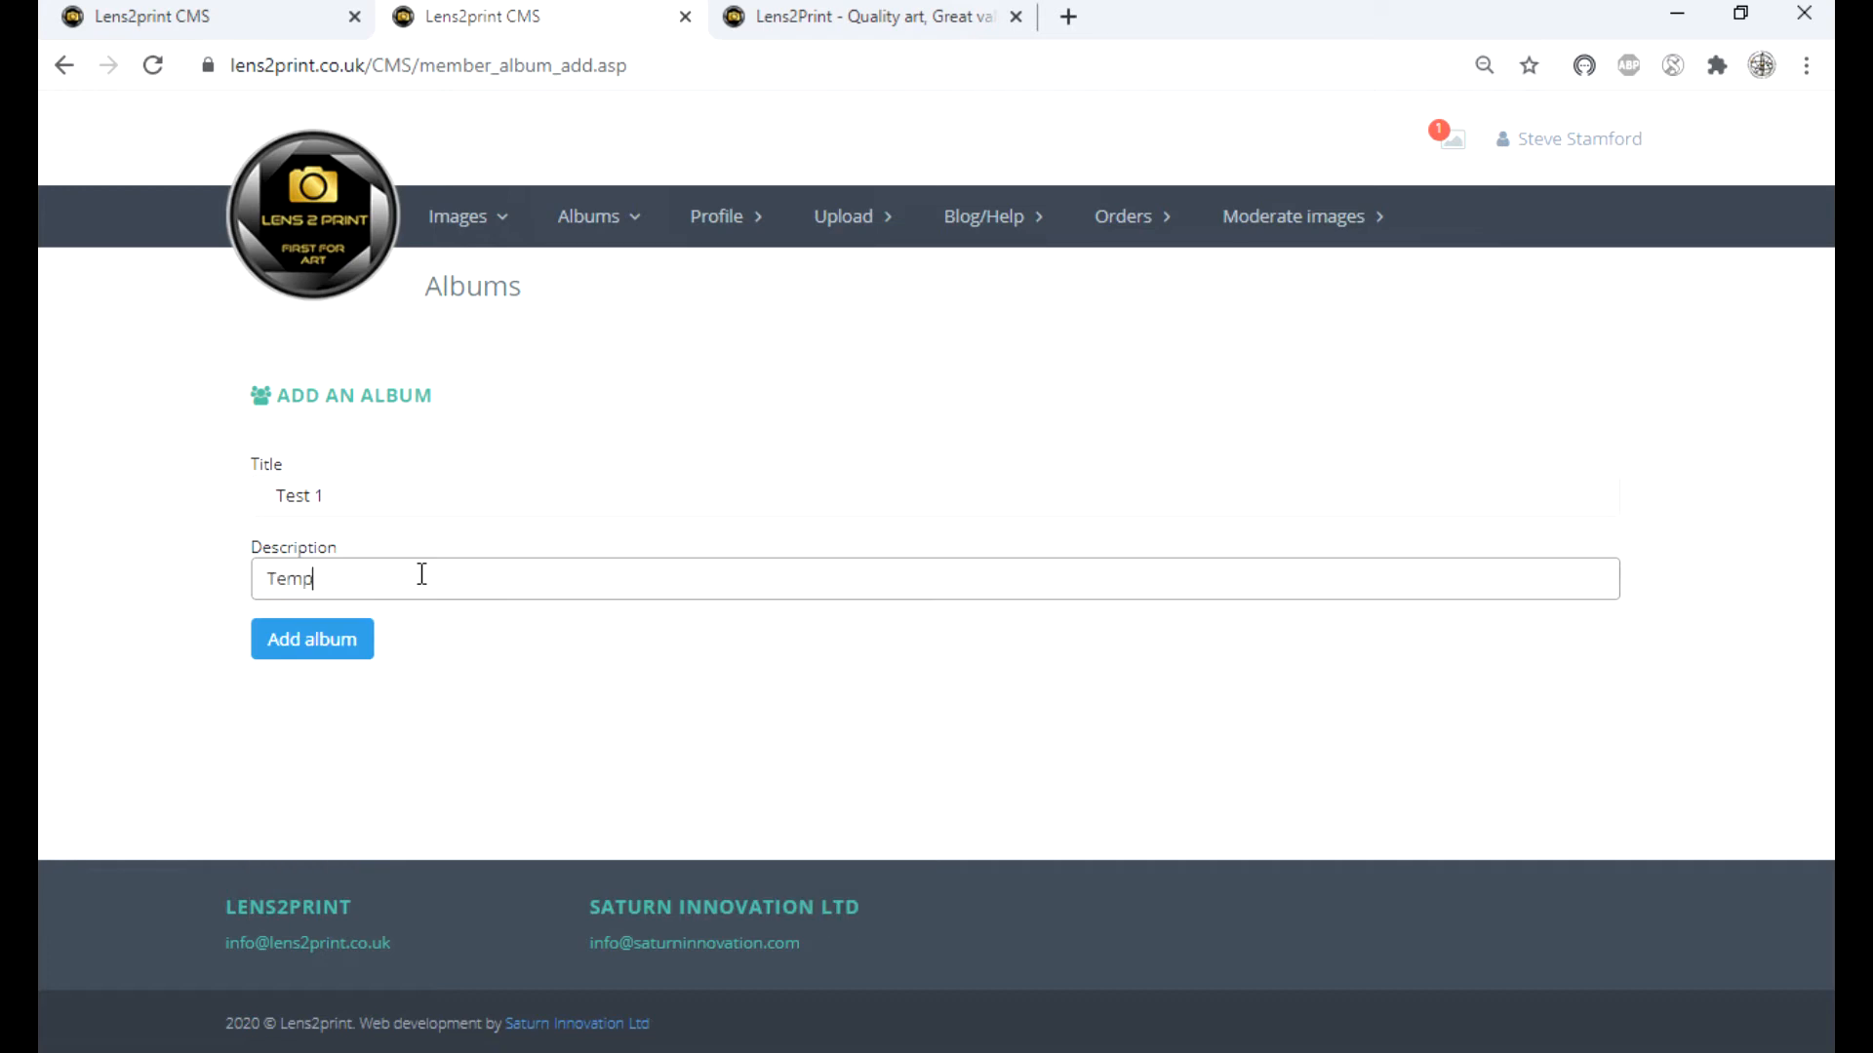
type("orary 1")
left_click(303, 647)
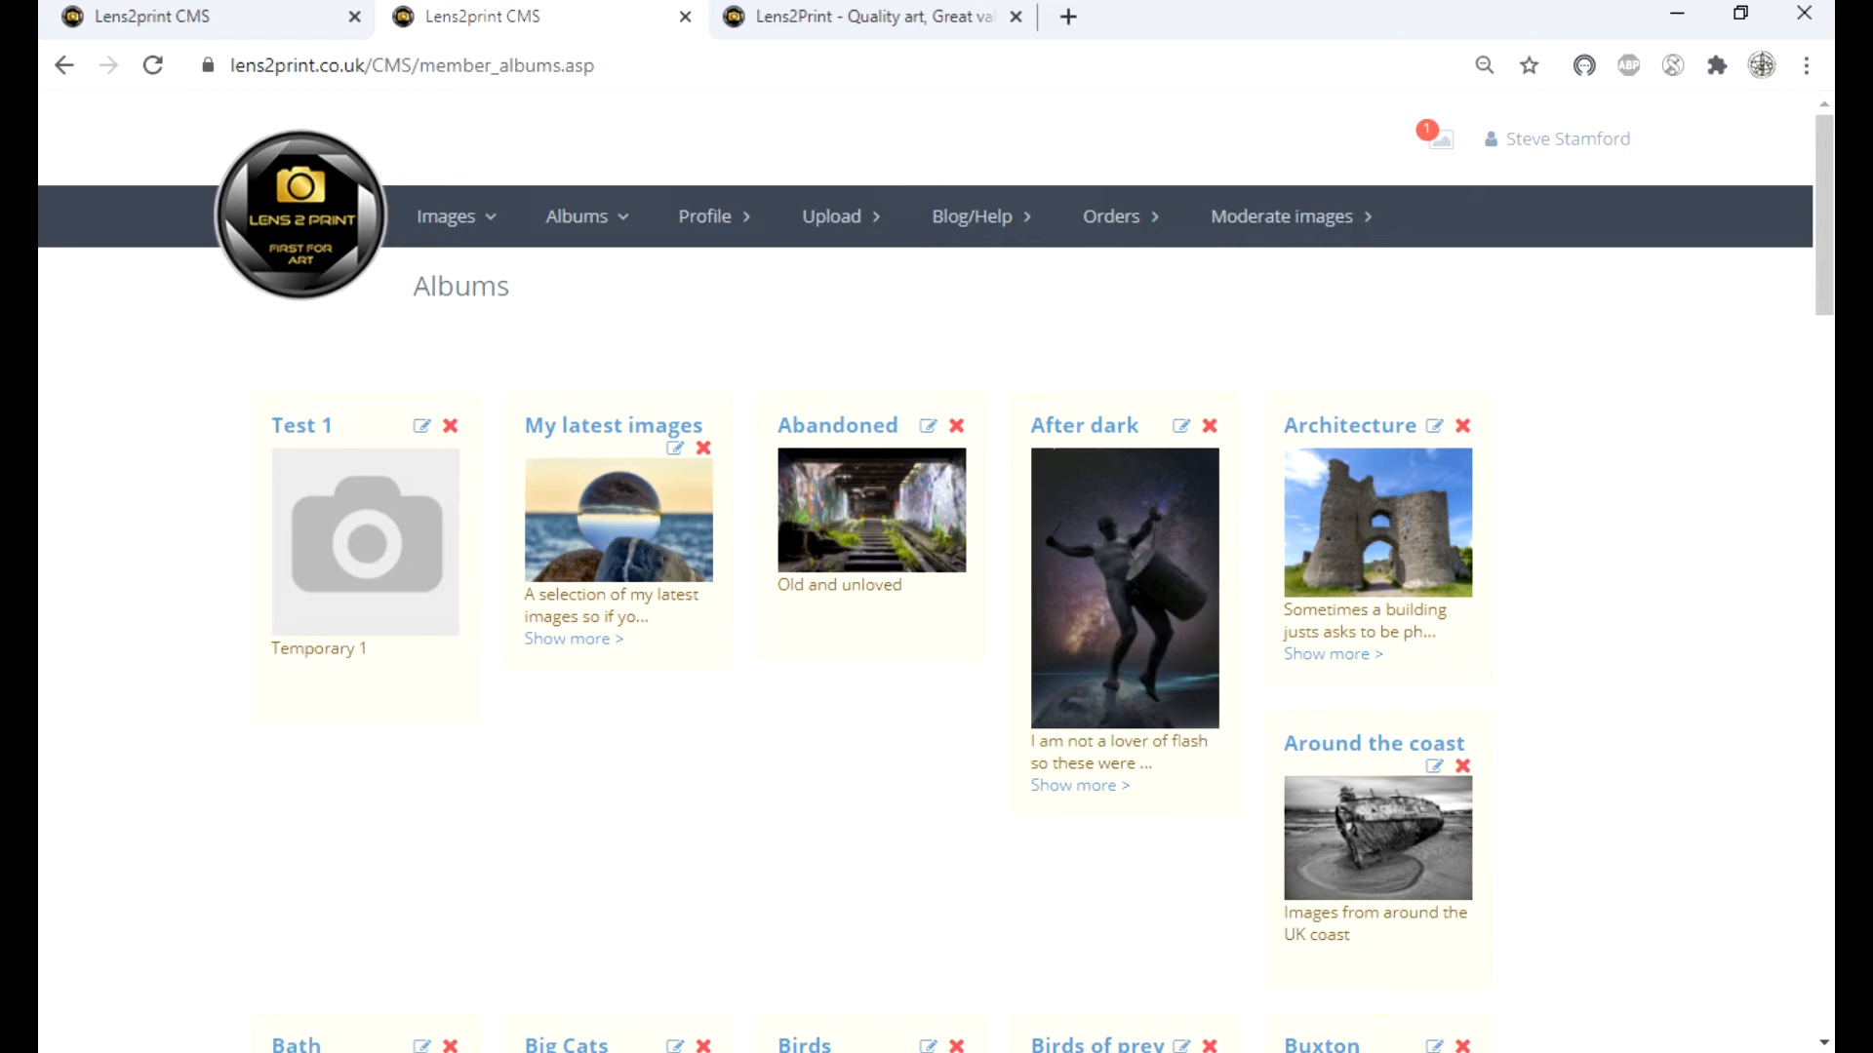
- Create another album titled "Test 2" with the description "Test album 2"
mouse_move(1820, 298)
left_mouse_down()
mouse_move(1767, 808)
mouse_move(1822, 293)
left_mouse_up()
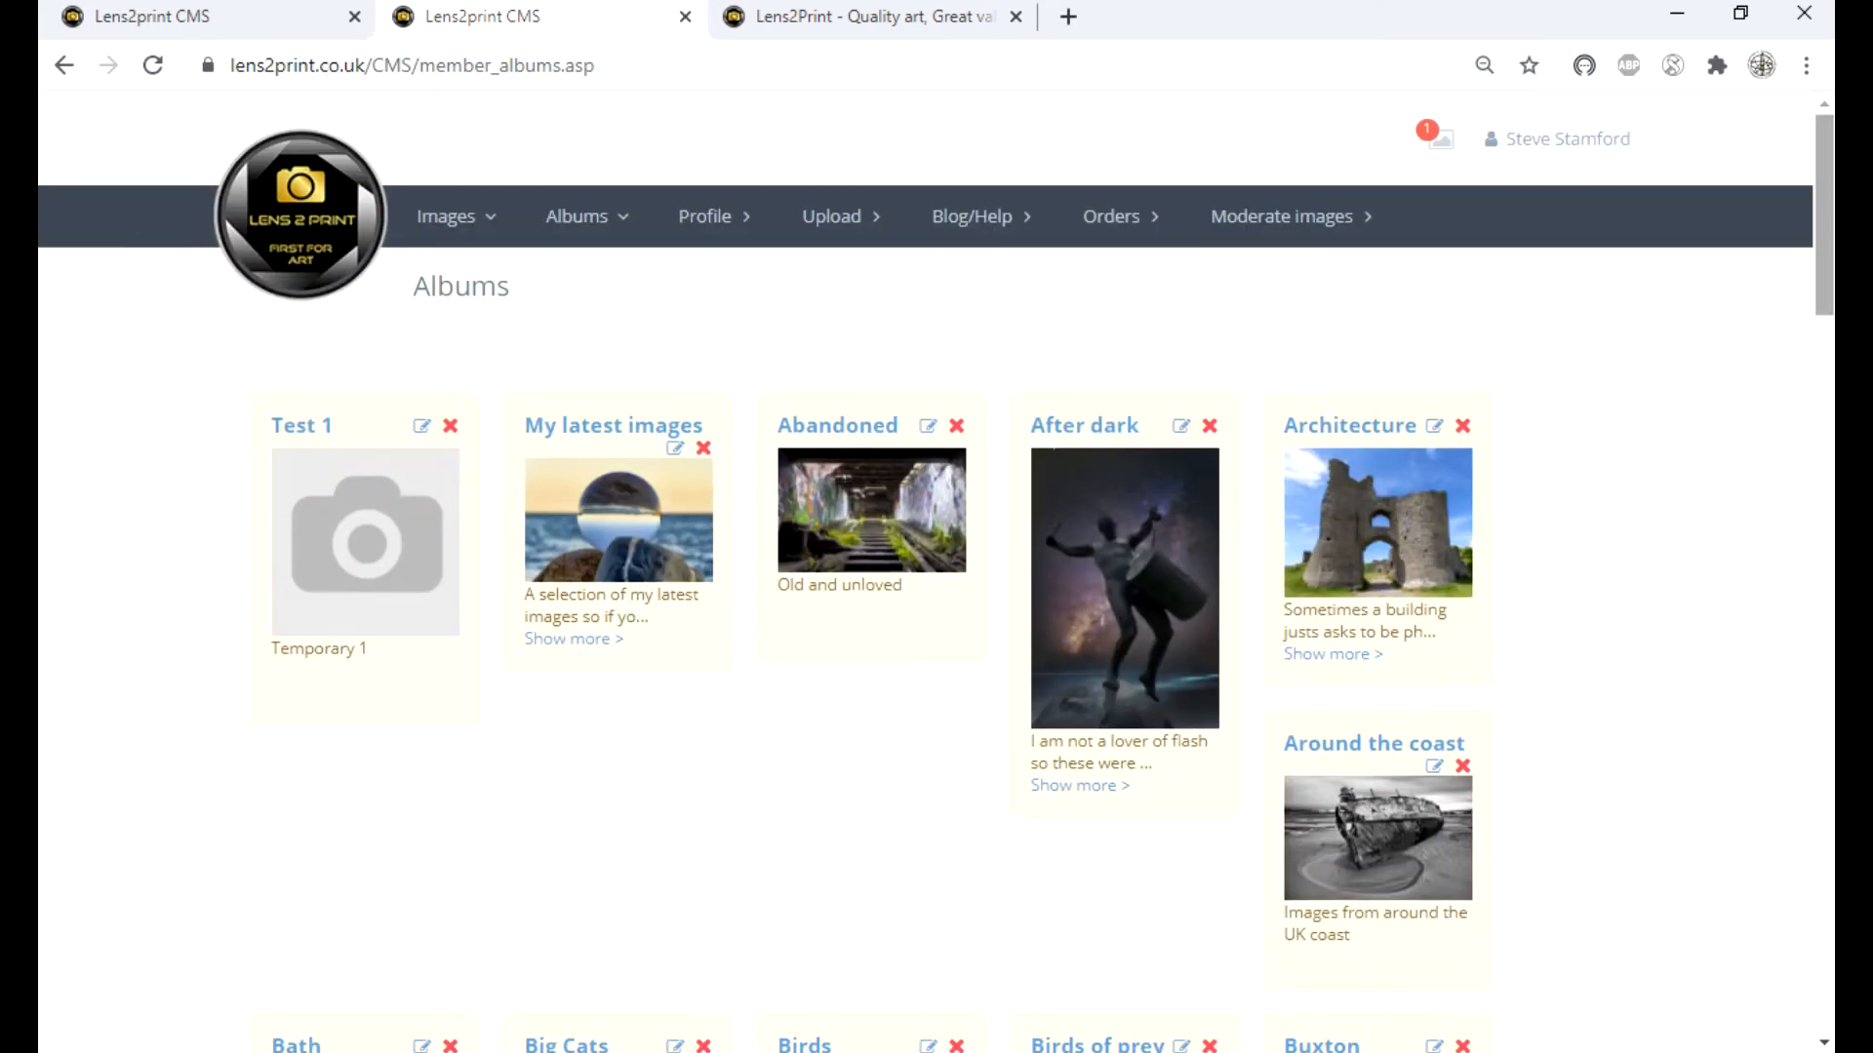
left_click(573, 217)
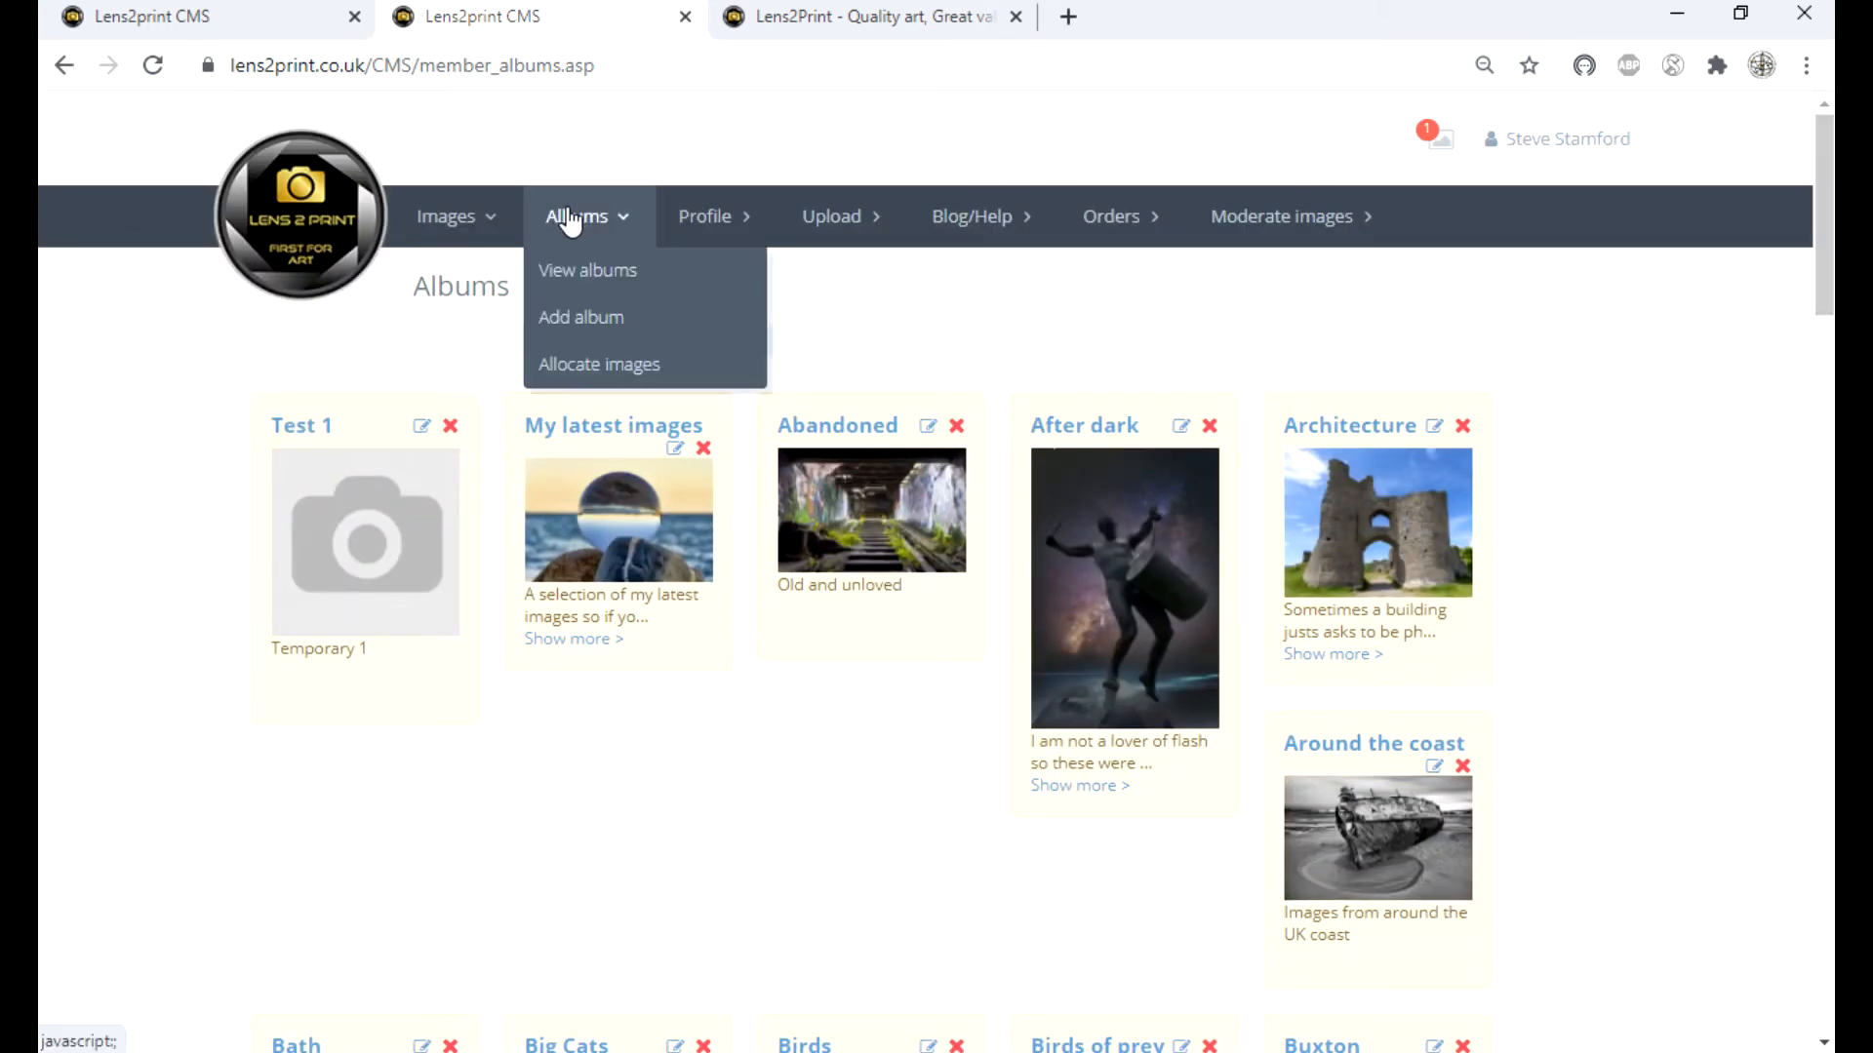
left_click(572, 320)
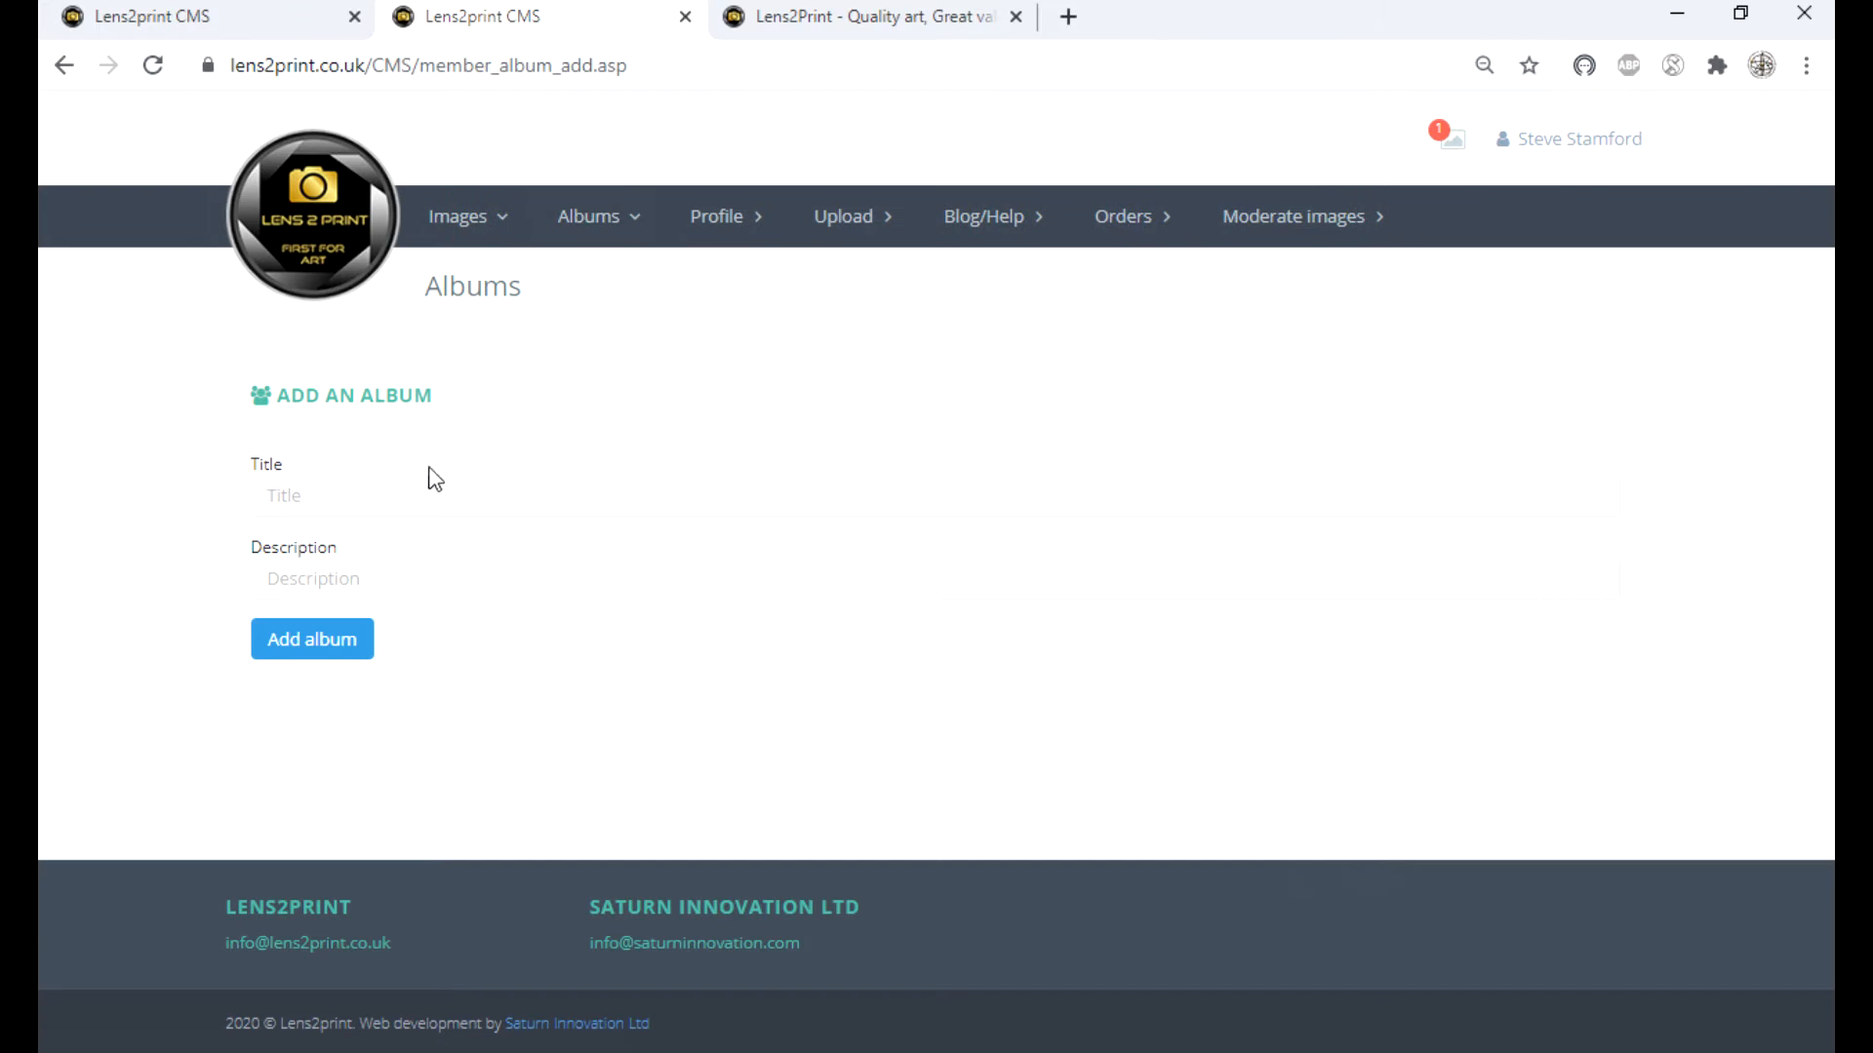
left_click(430, 495)
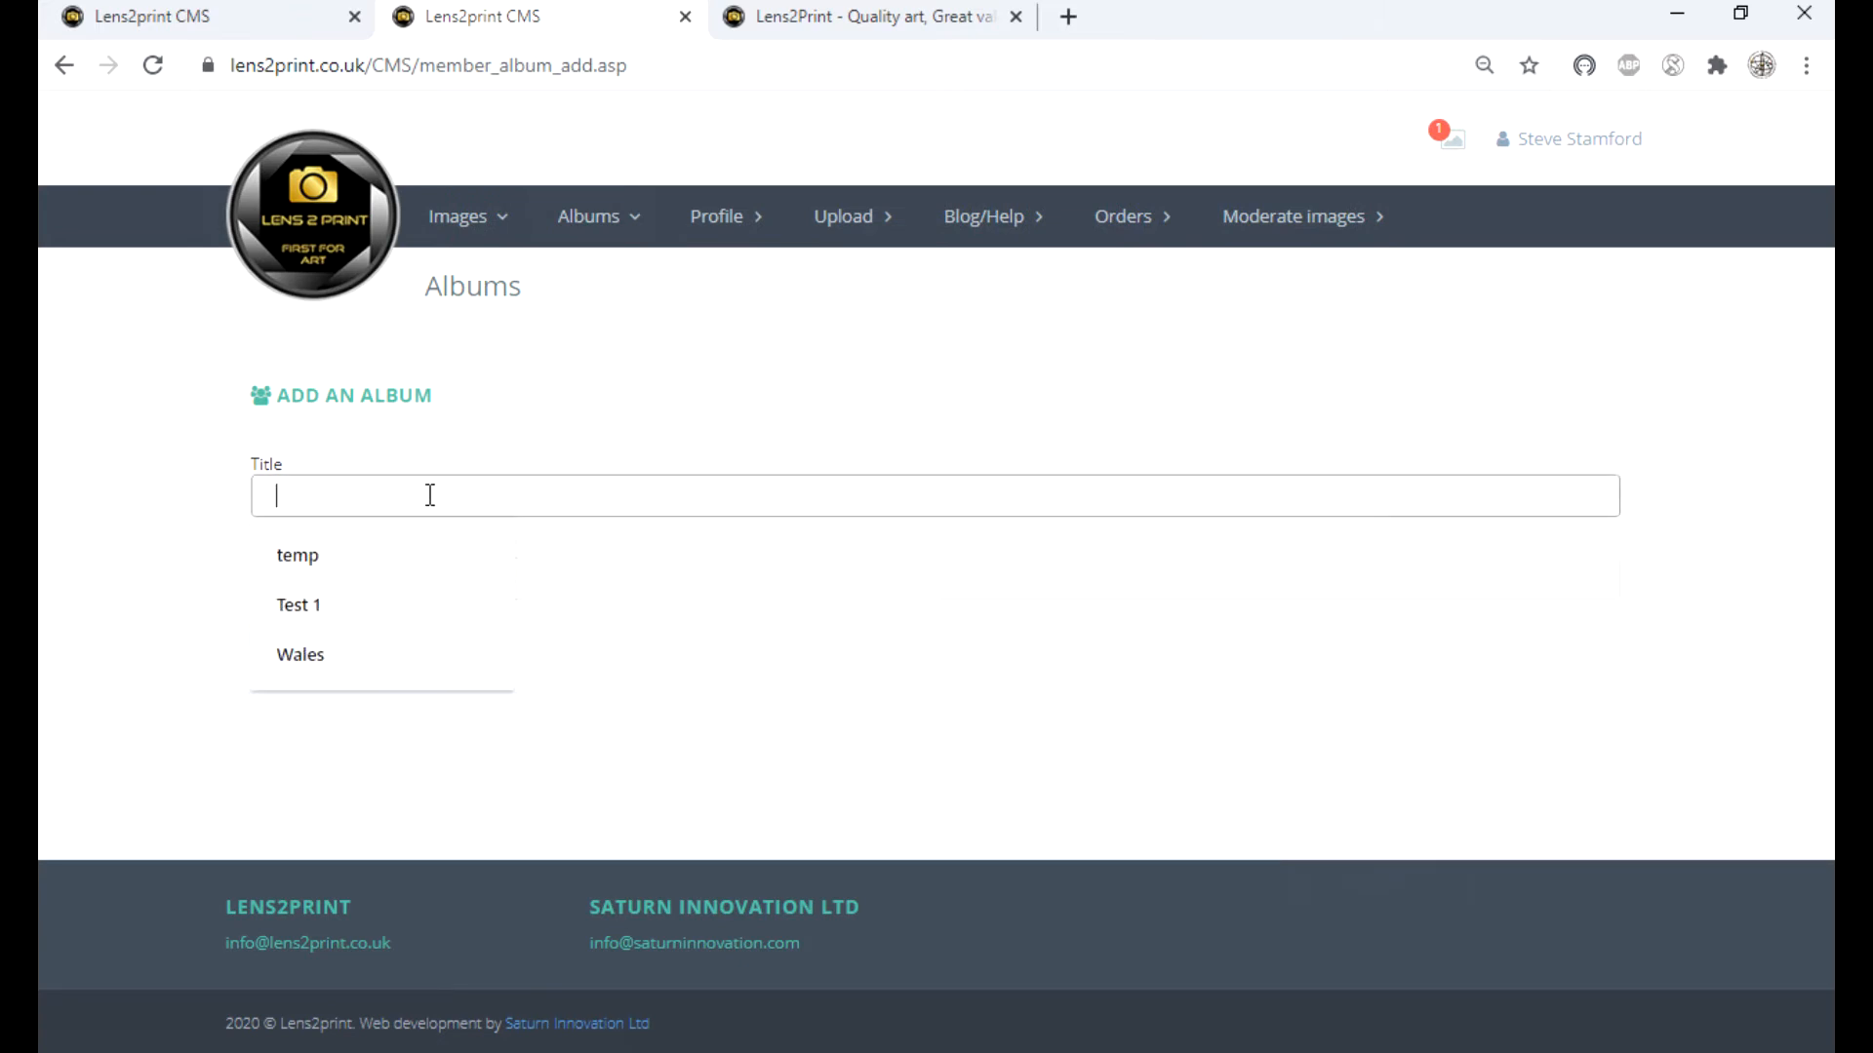
type("Test 2")
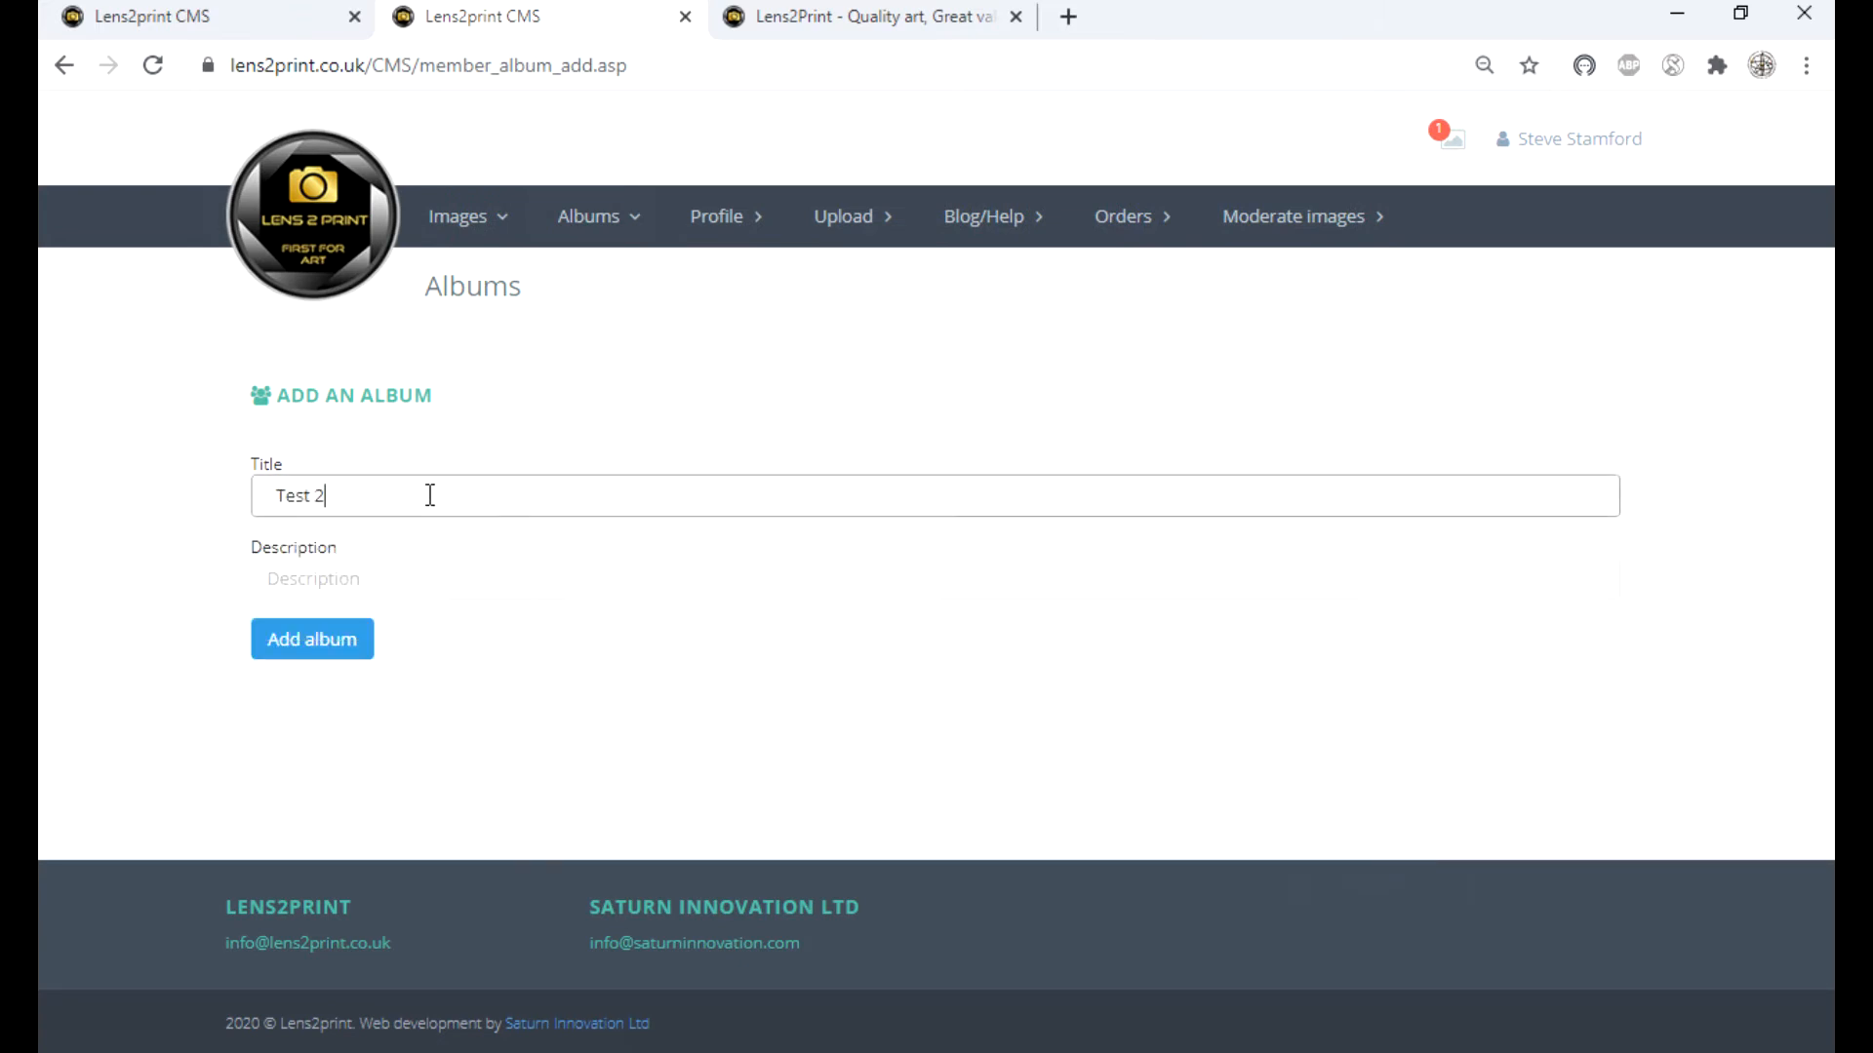
left_click(411, 580)
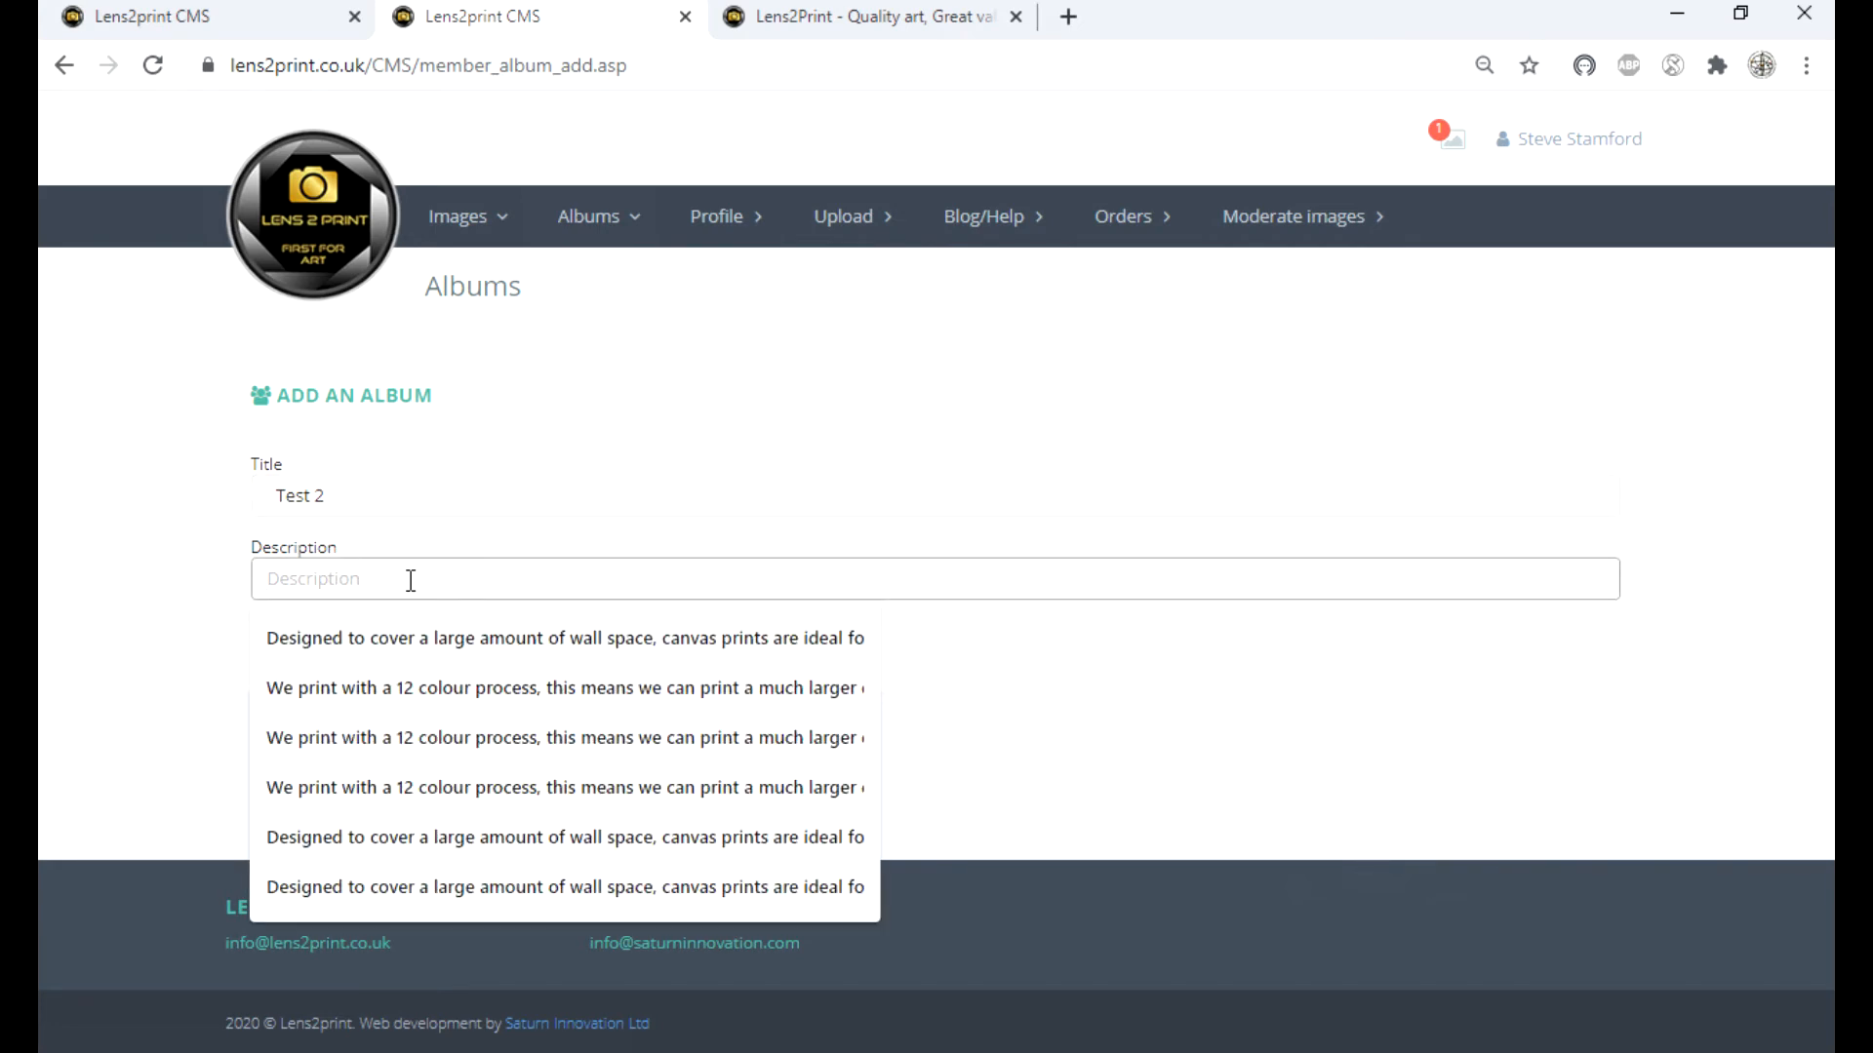
type("Test album 2")
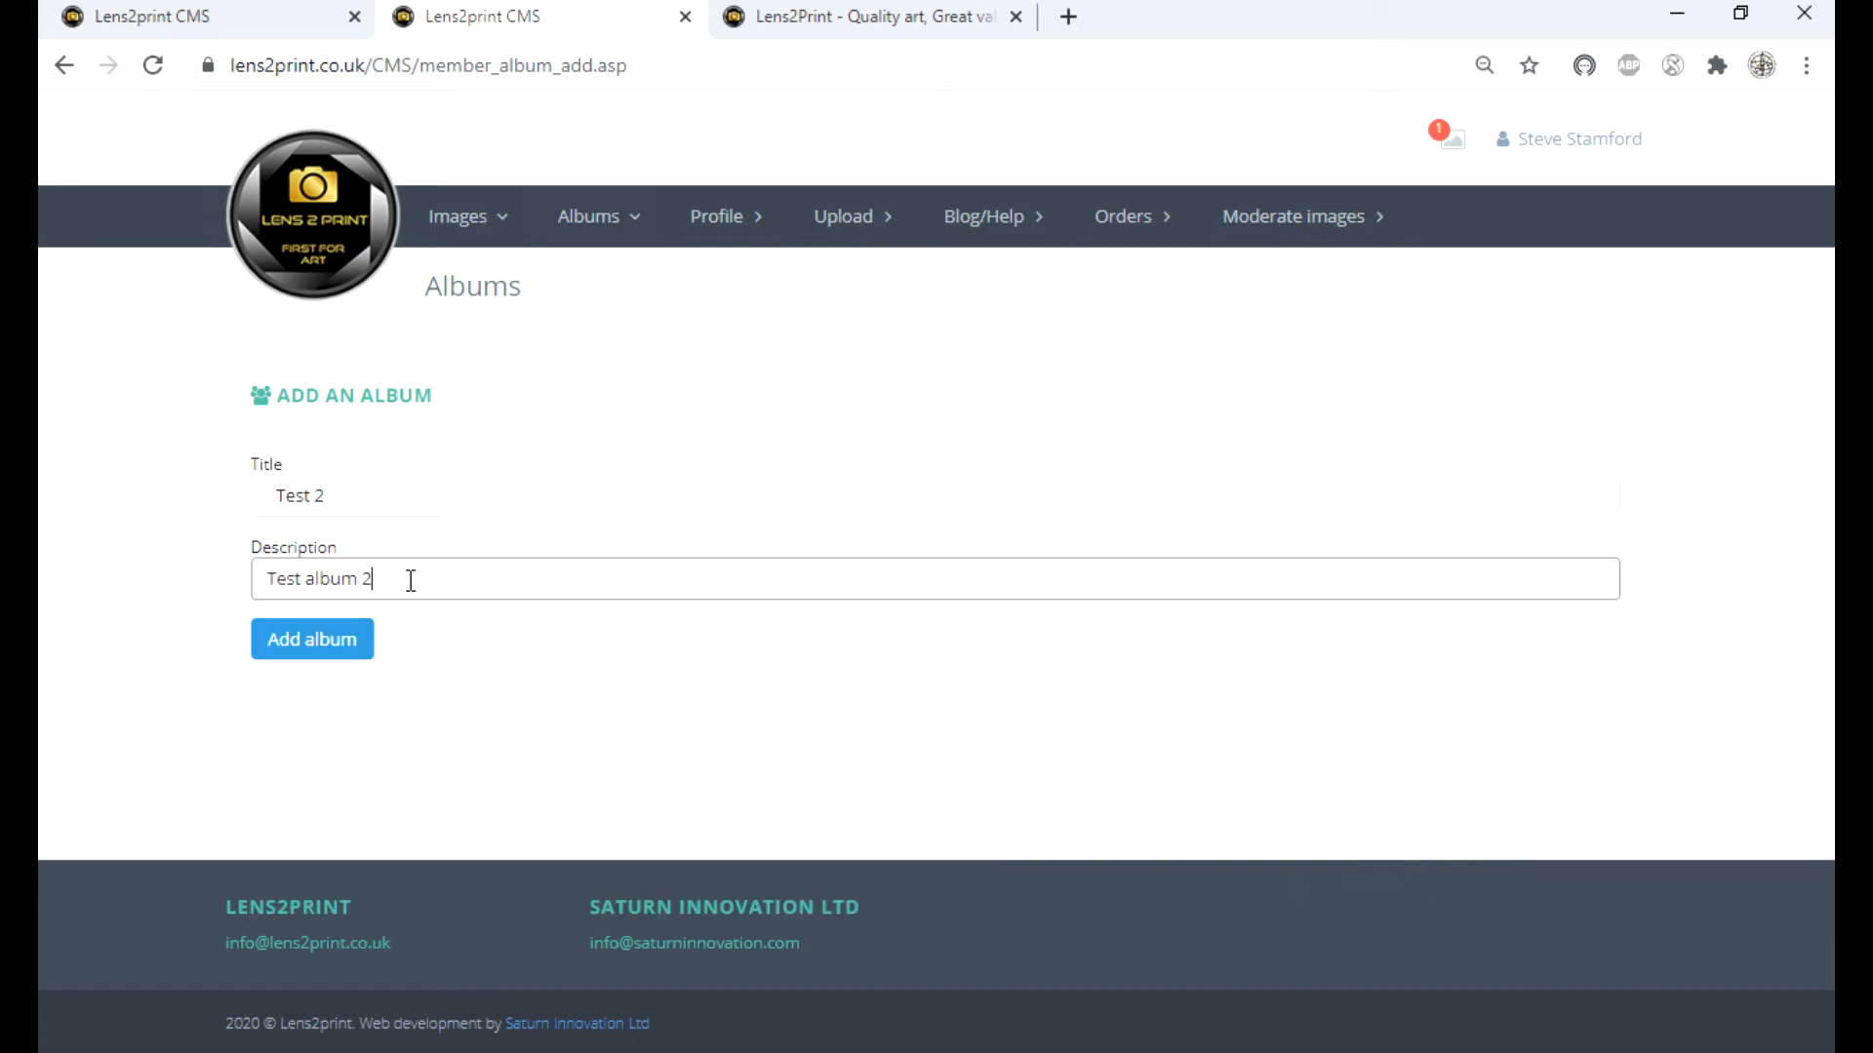
left_click(314, 640)
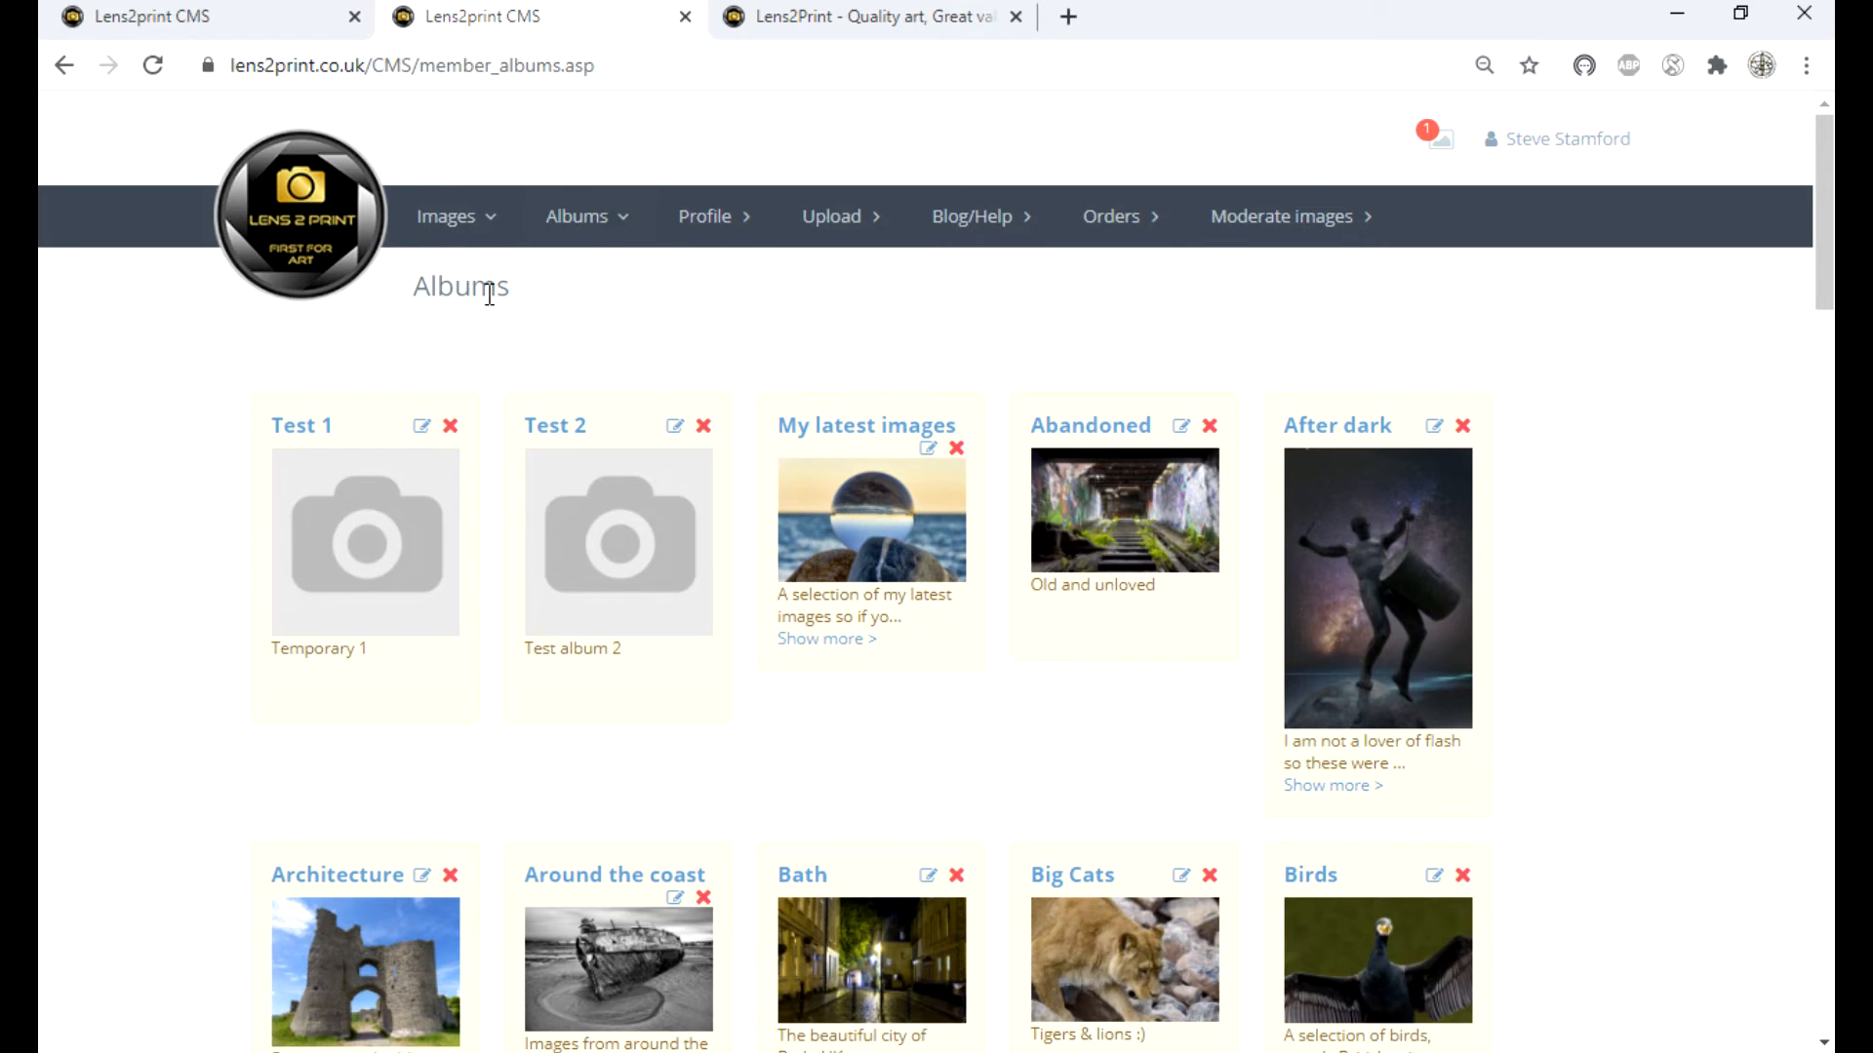
- Open image allocation and assign the unallocated otter image to the Test 1 album as its cover
left_click(597, 220)
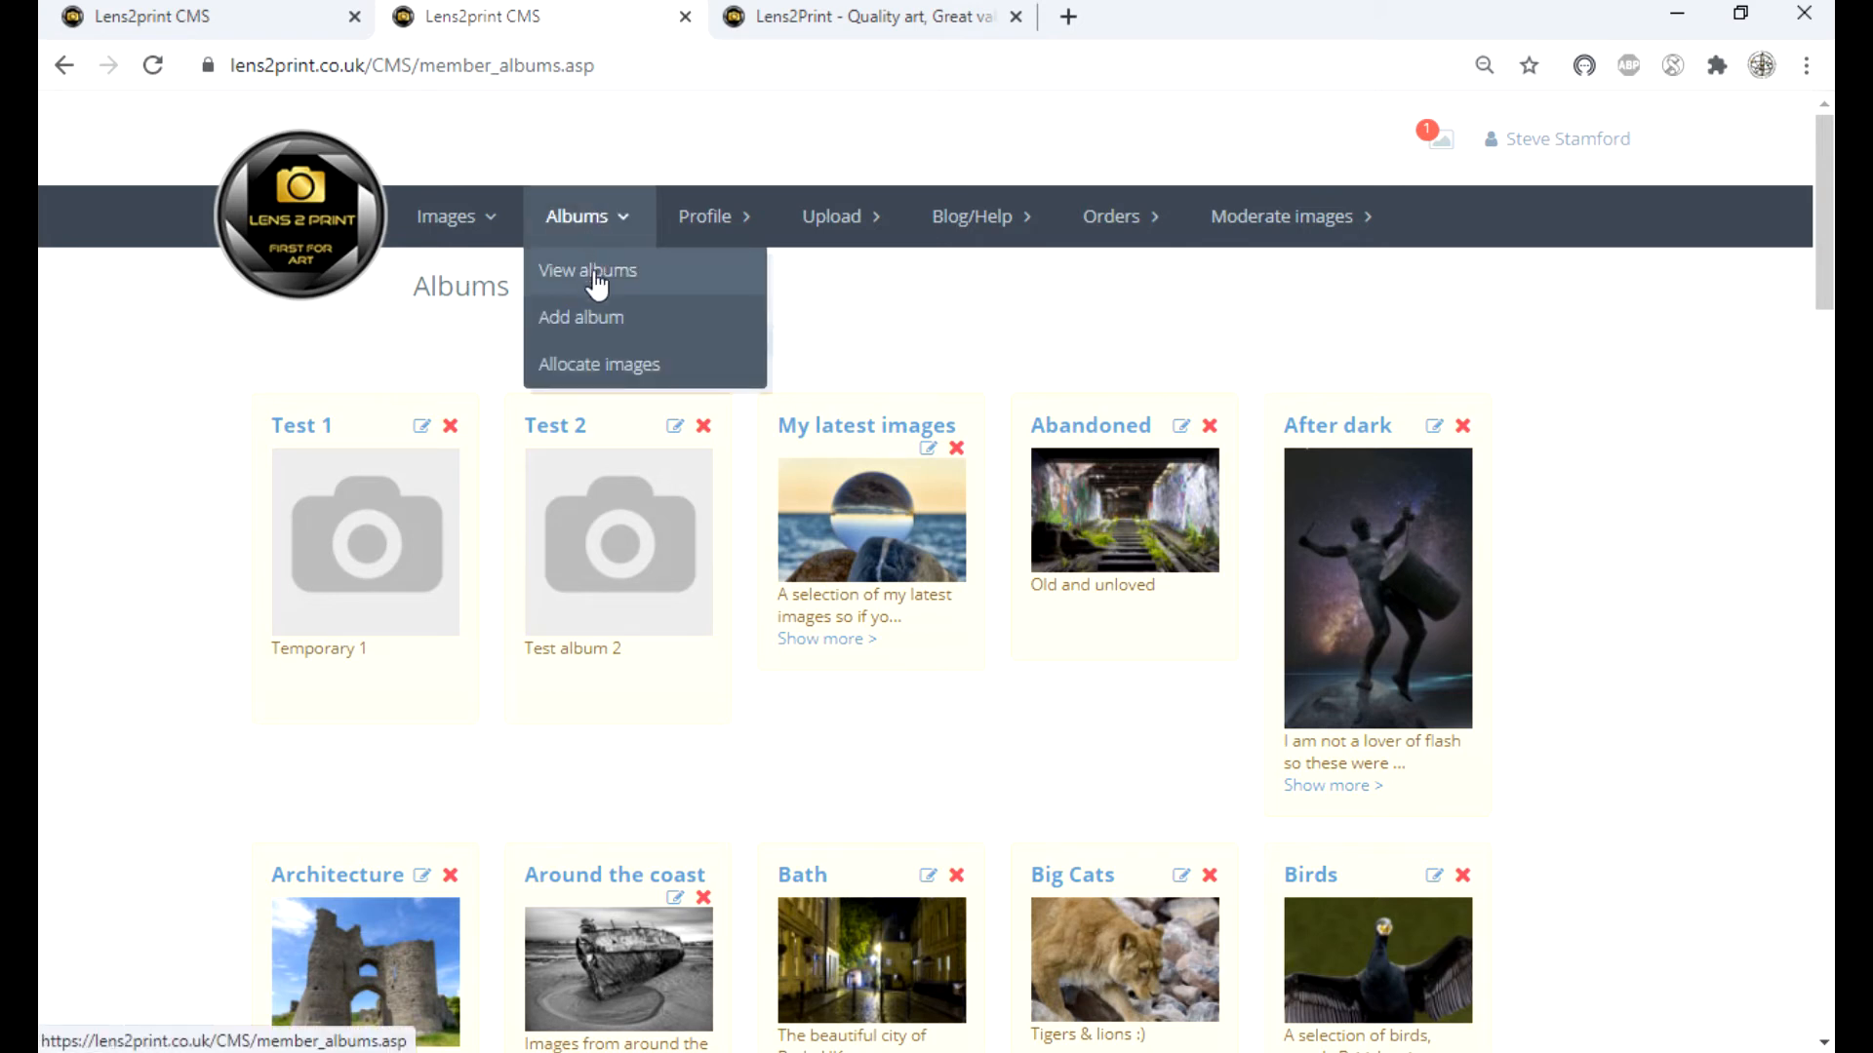
left_click(607, 367)
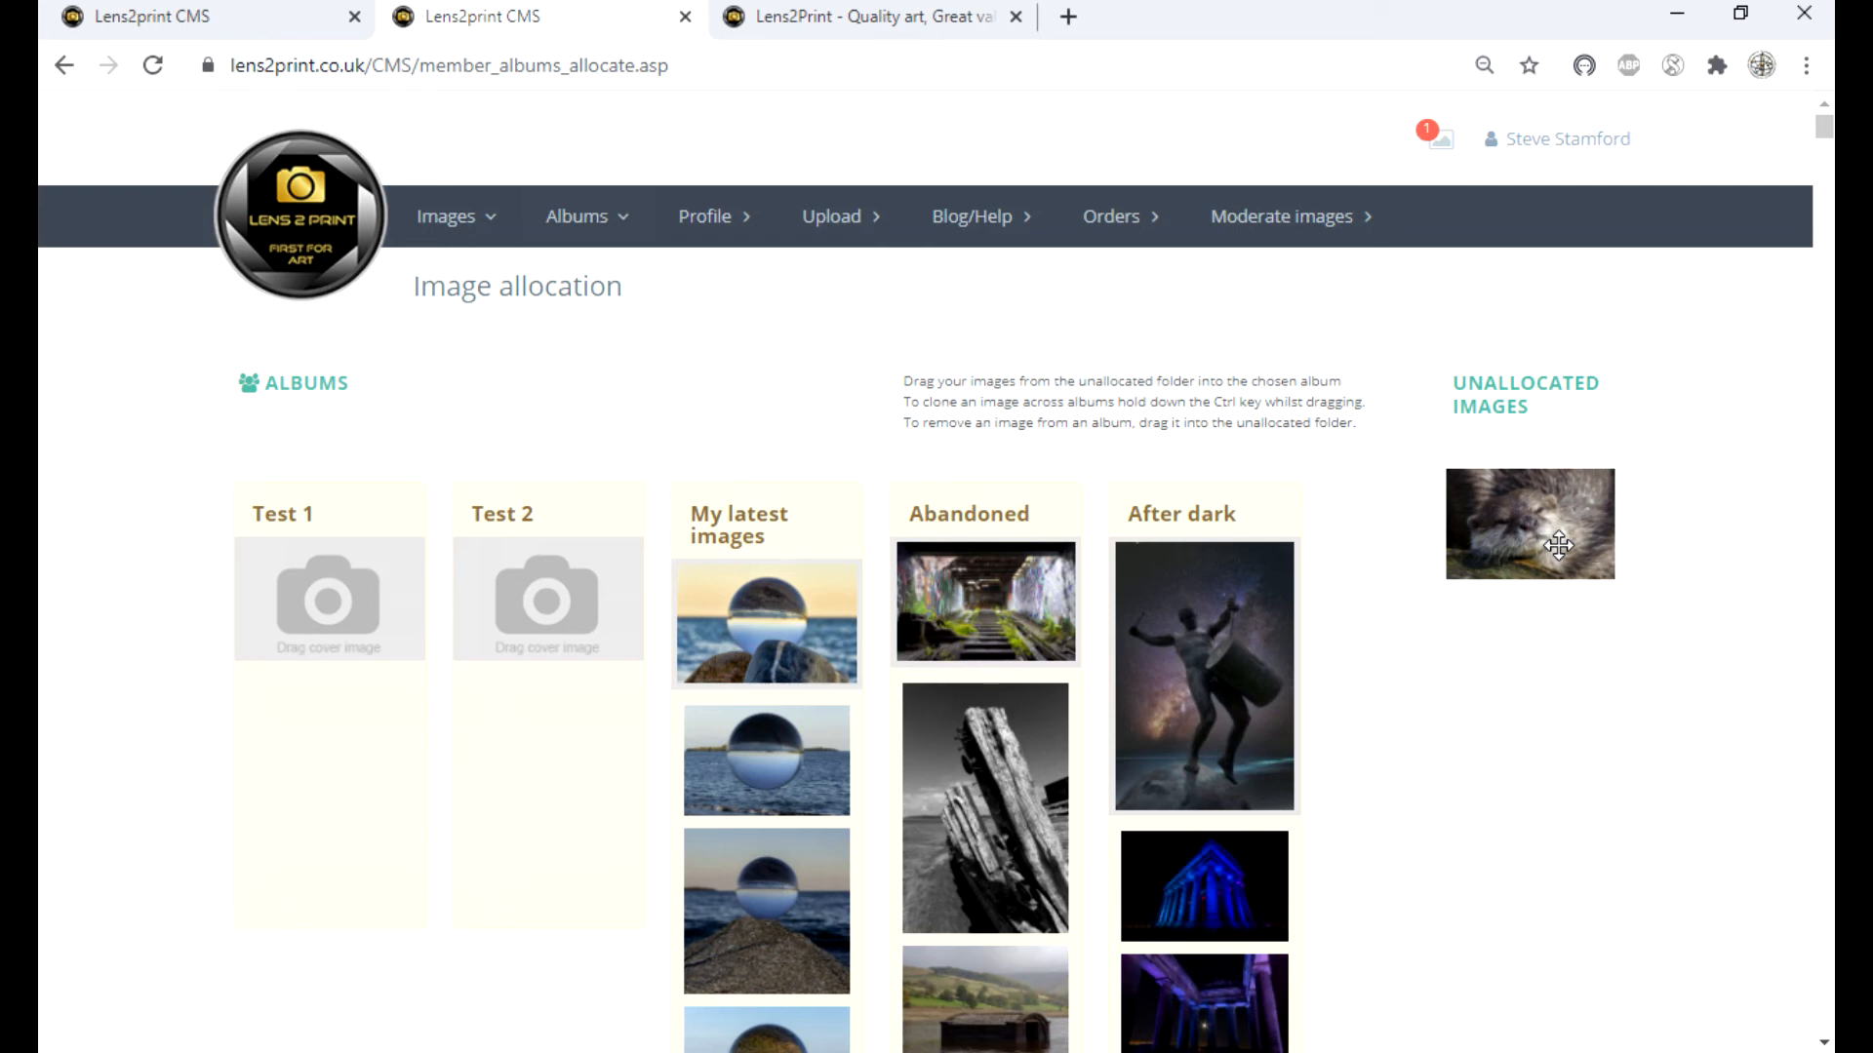
left_click_drag(1559, 545, 357, 616)
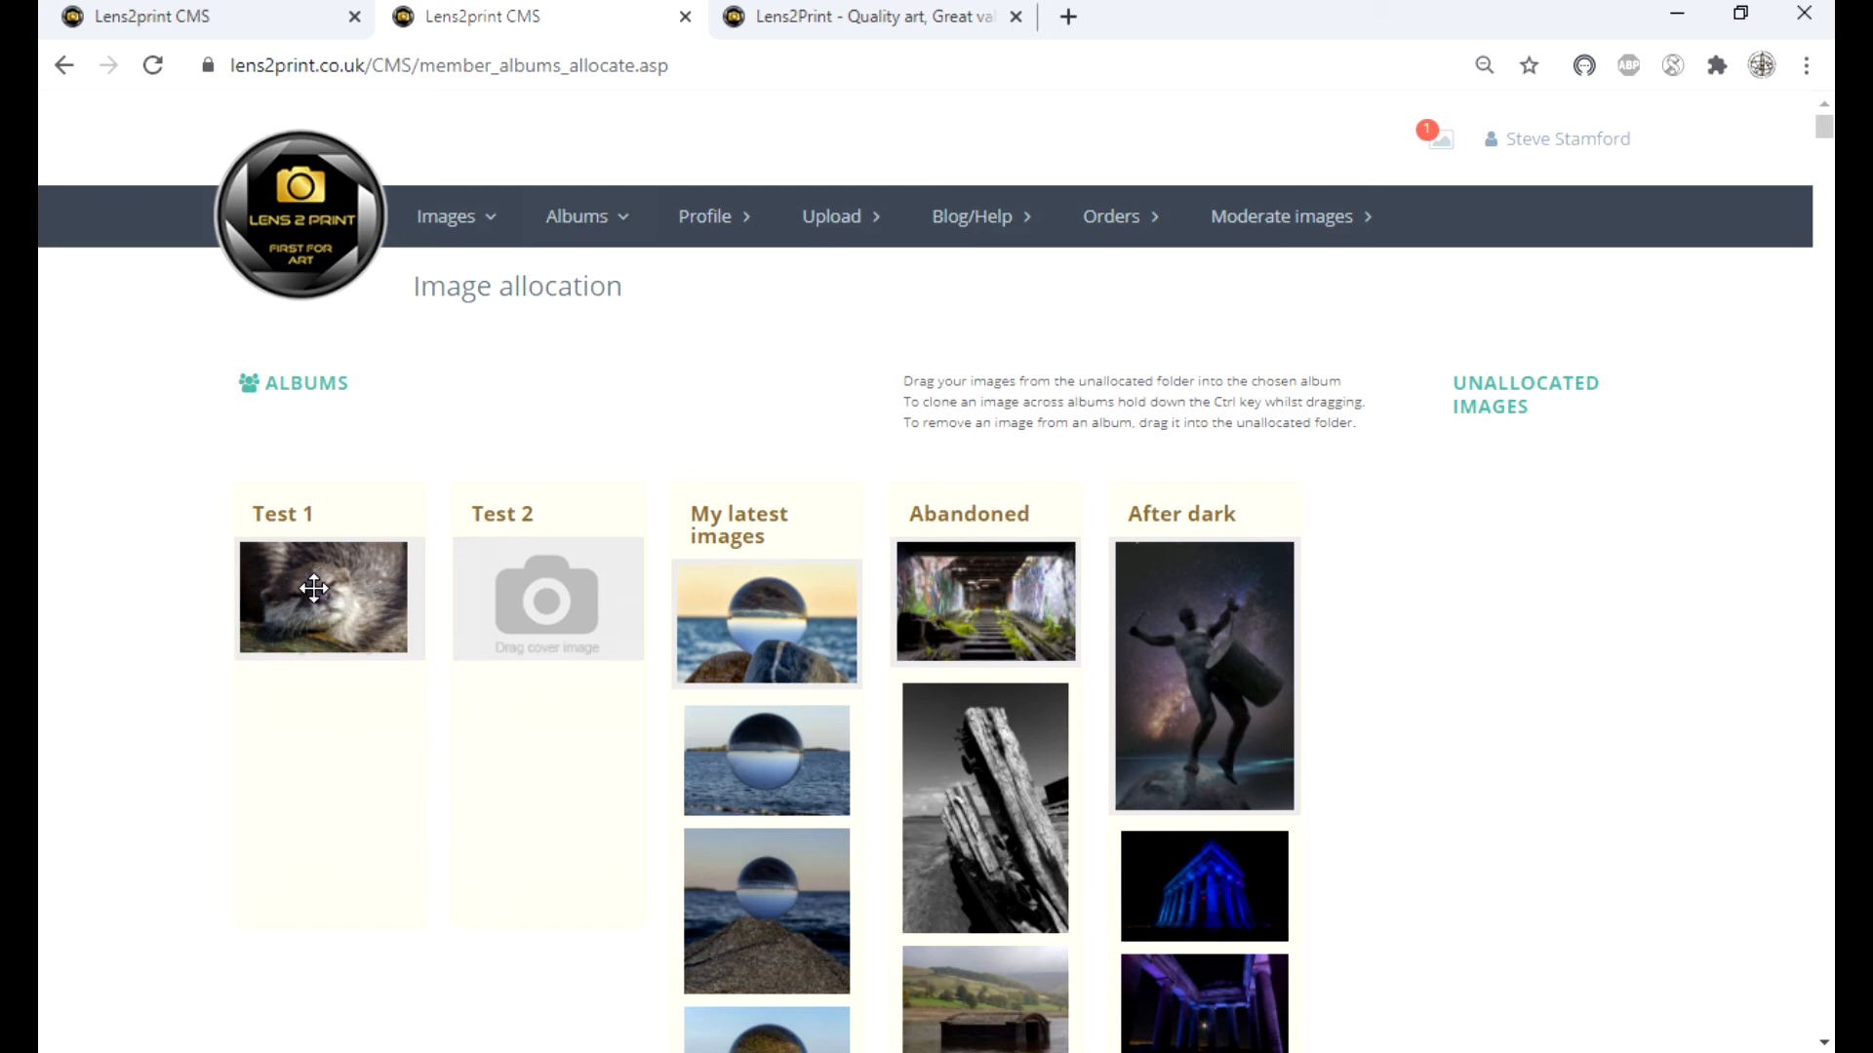
- Clone the otter image from the Test 1 album into the Test 2 album as its cover
left_click_drag(314, 587, 533, 583)
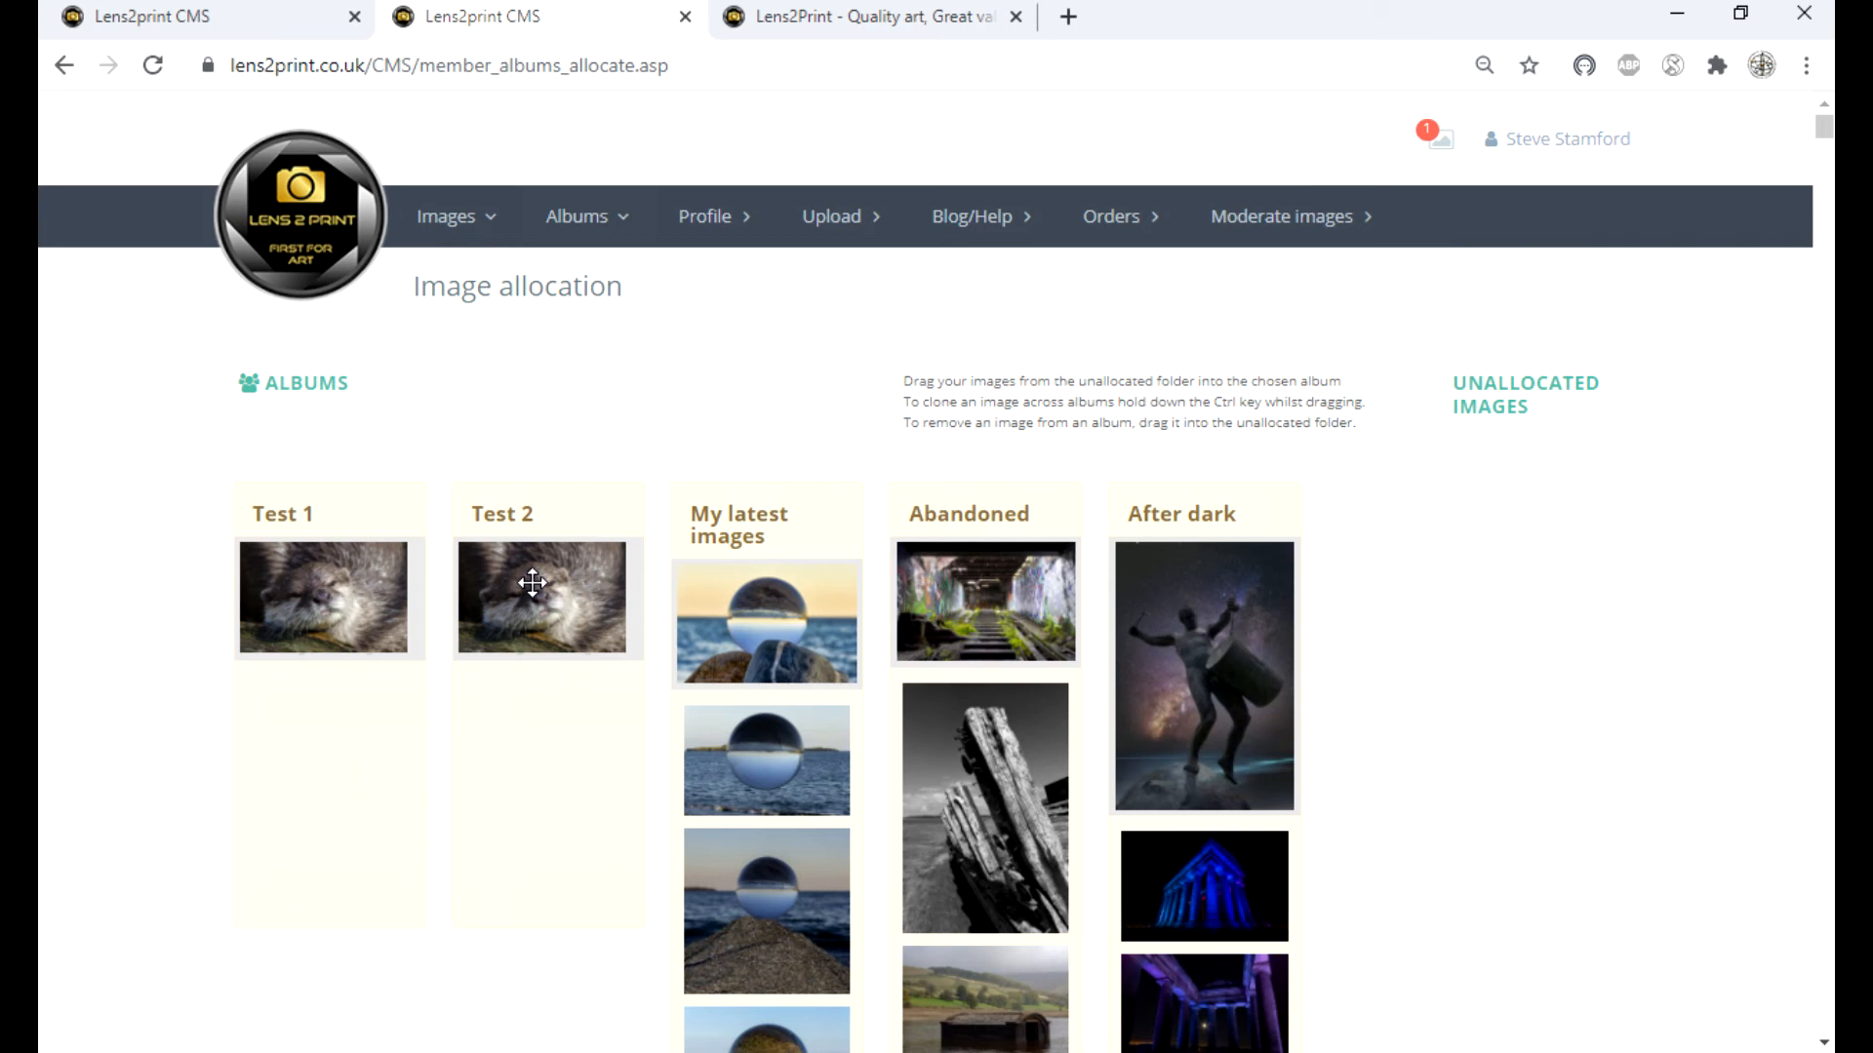
mouse_move(532, 583)
left_mouse_down()
mouse_move(622, 650)
mouse_move(798, 700)
mouse_move(533, 582)
left_mouse_up()
- Remove the otter image from the Test 2 album by moving it to the unallocated images, and reload the page
left_click_drag(531, 582, 1535, 483)
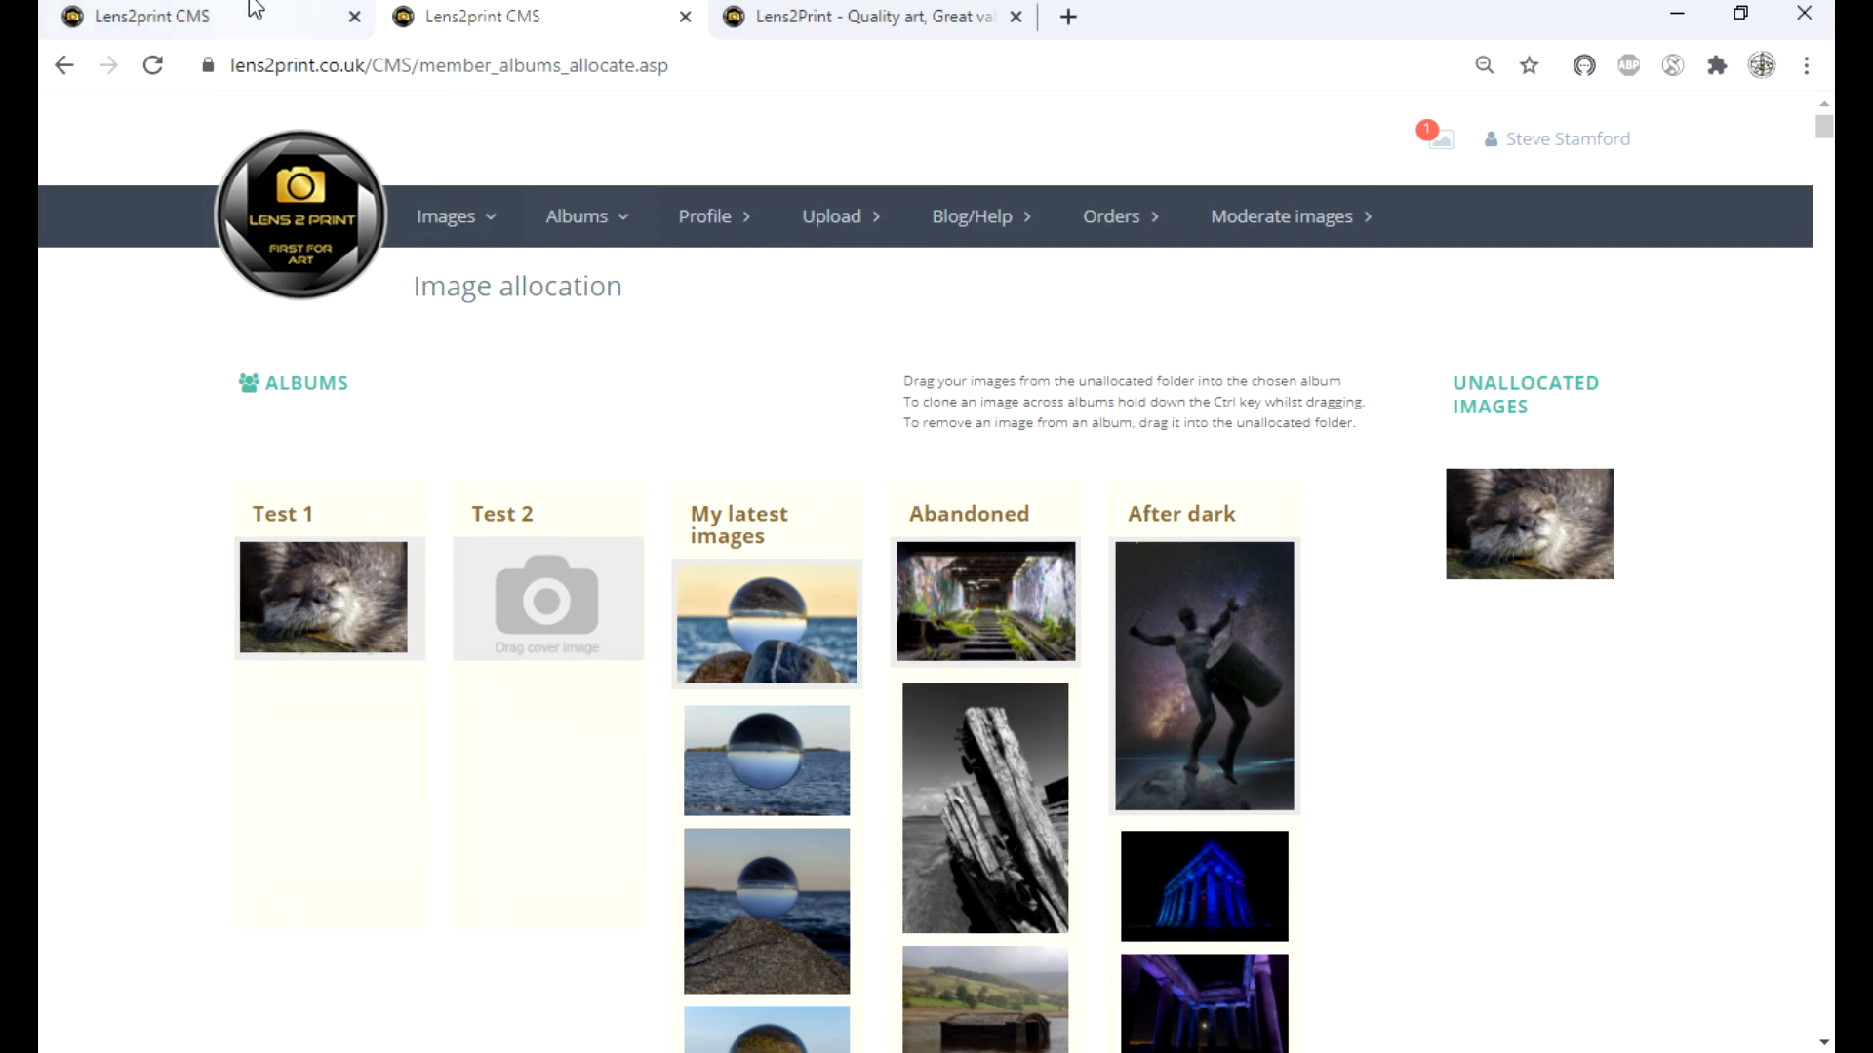
left_click(146, 66)
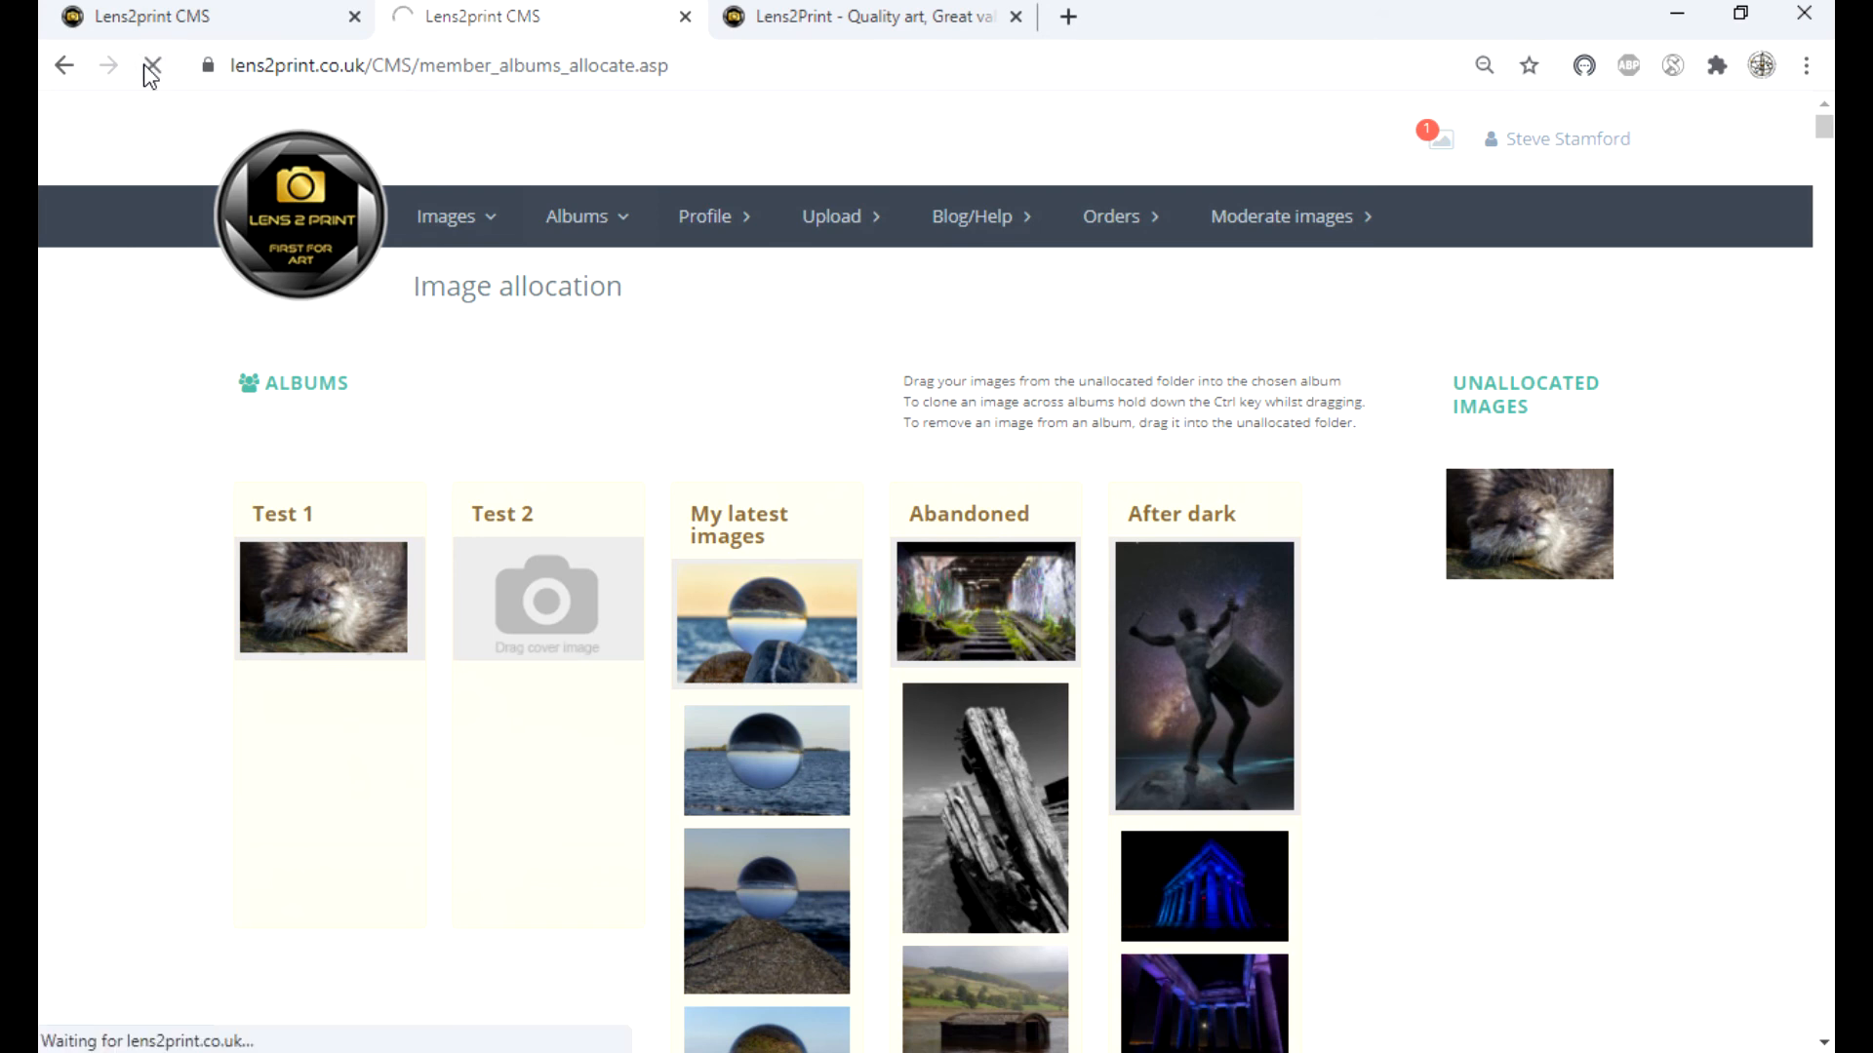